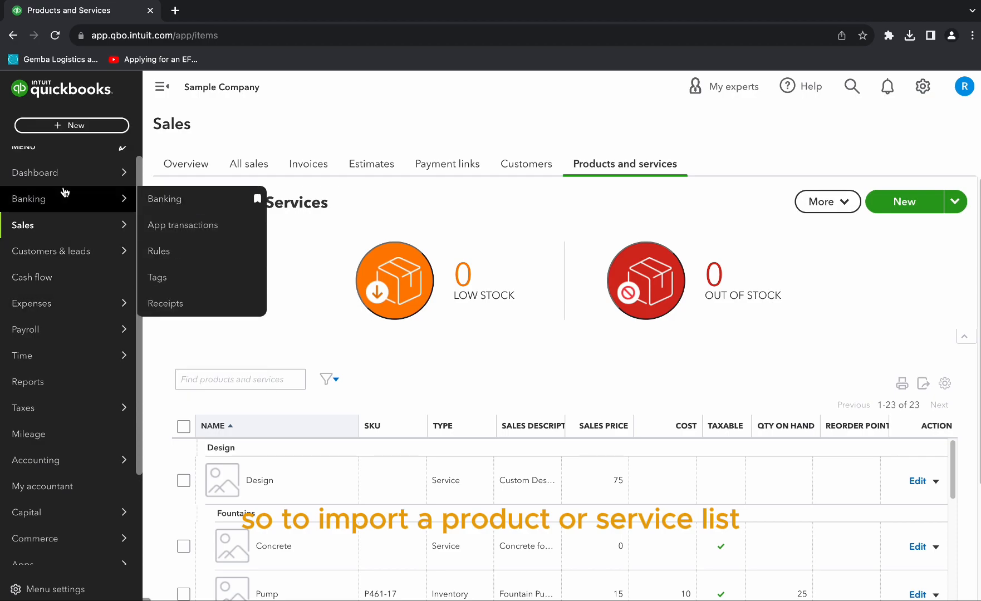
- Open the Products and services list under Sales and start an import of products and services
left_click(35, 177)
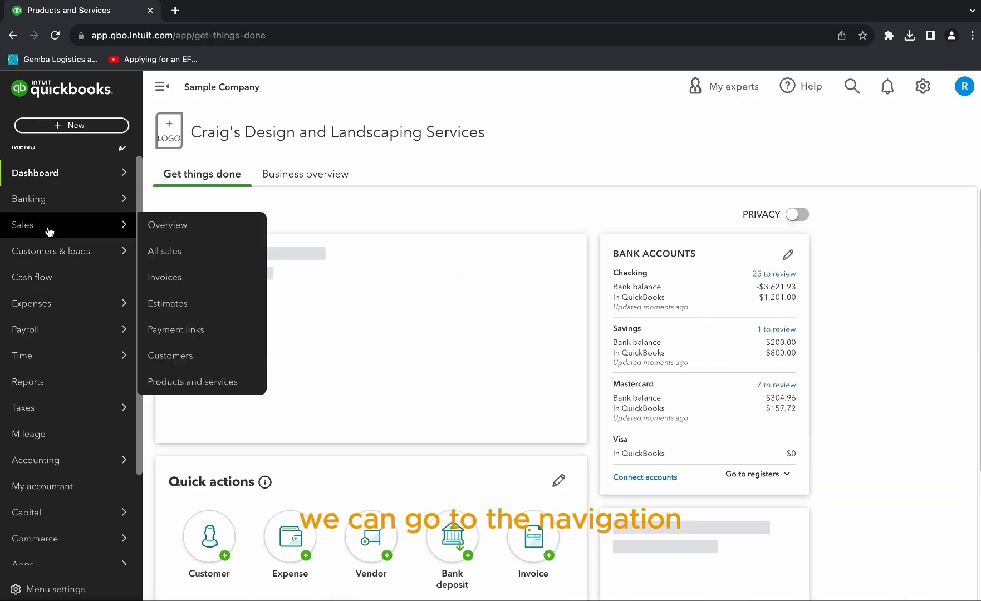
left_click(23, 225)
mouse_move(128, 250)
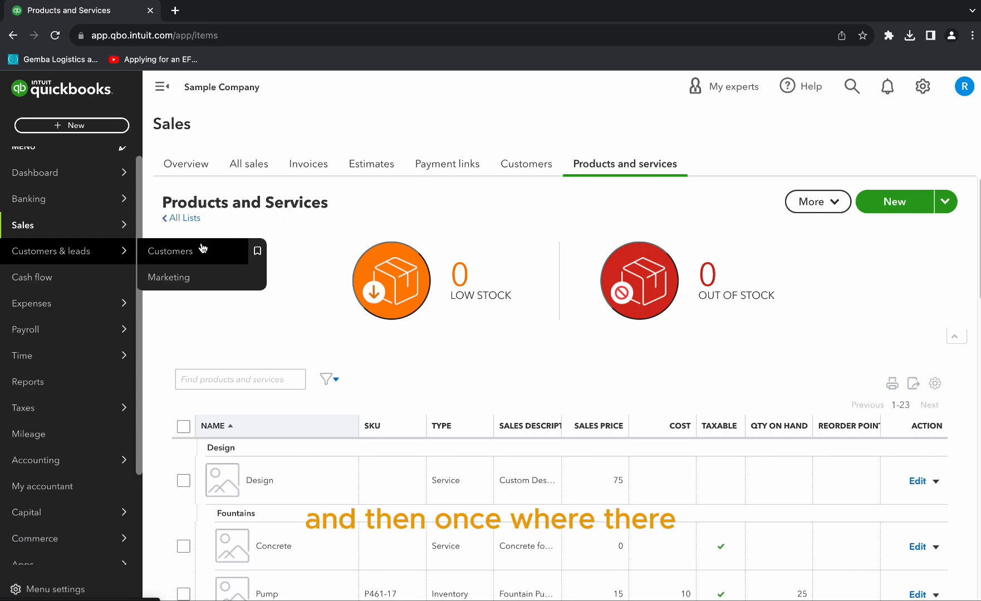
mouse_move(143, 229)
left_click(200, 383)
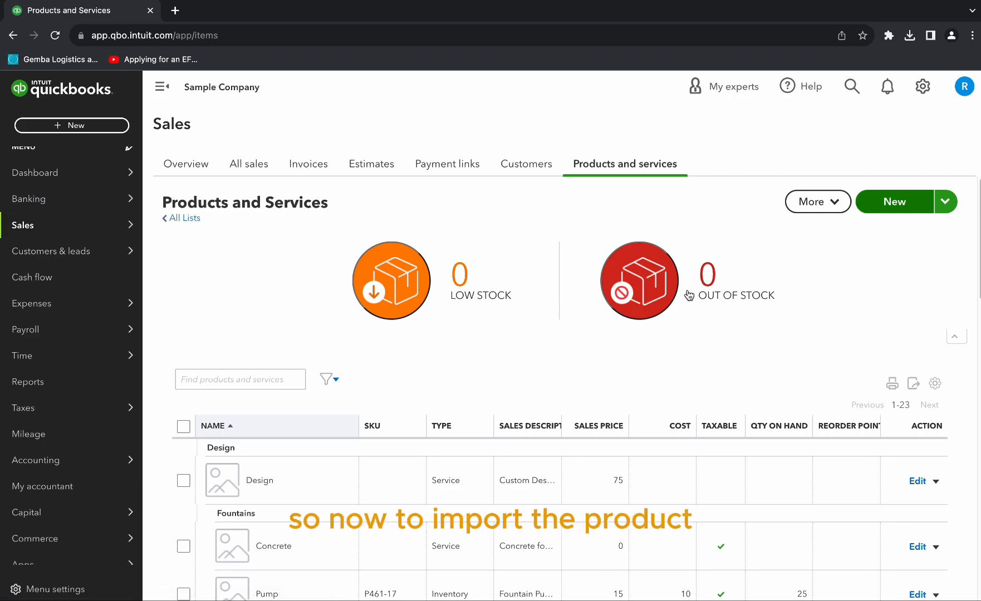
left_click(947, 203)
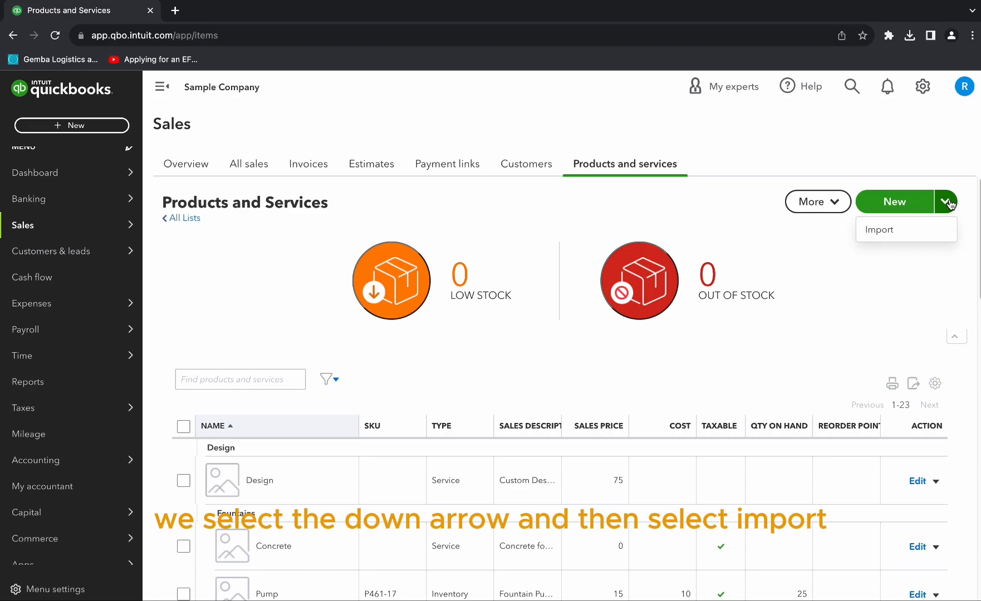
left_click(879, 230)
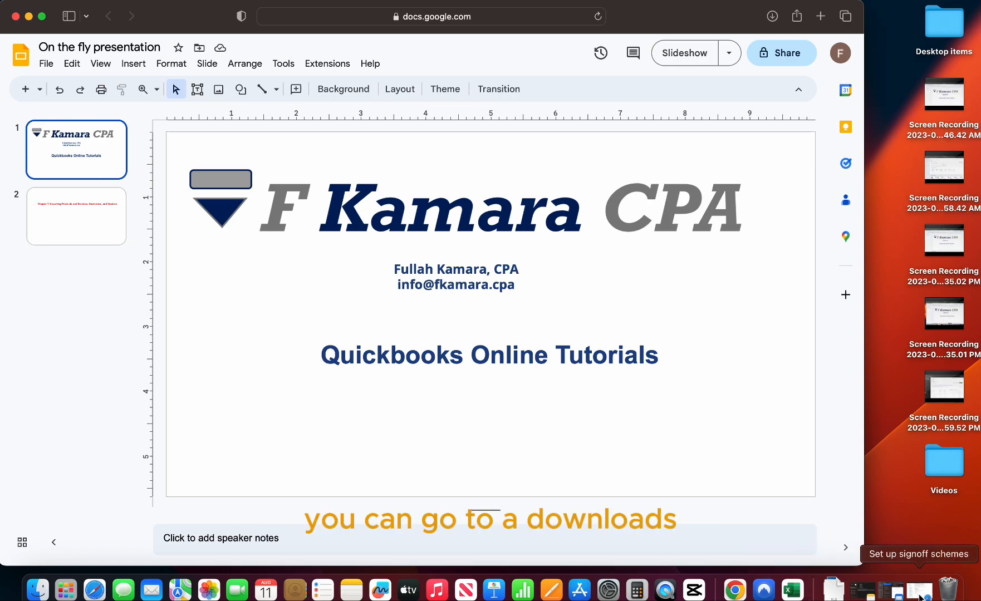
- Switch to the downloaded QuickBooks_Online_PnS_Sample_File_Taxable.xls in Excel and dismiss the subscription notice
left_click(892, 590)
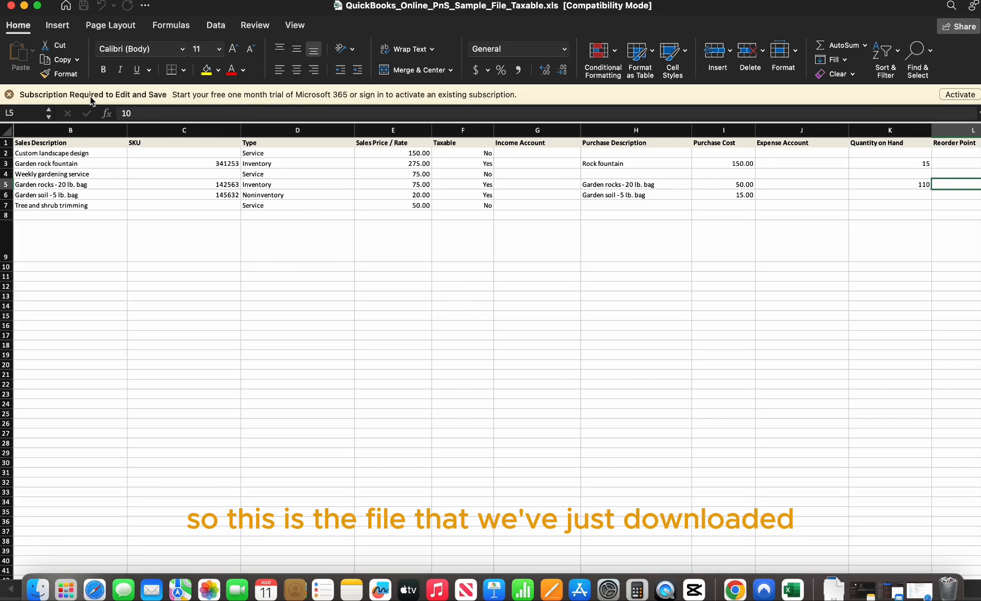
left_click(9, 94)
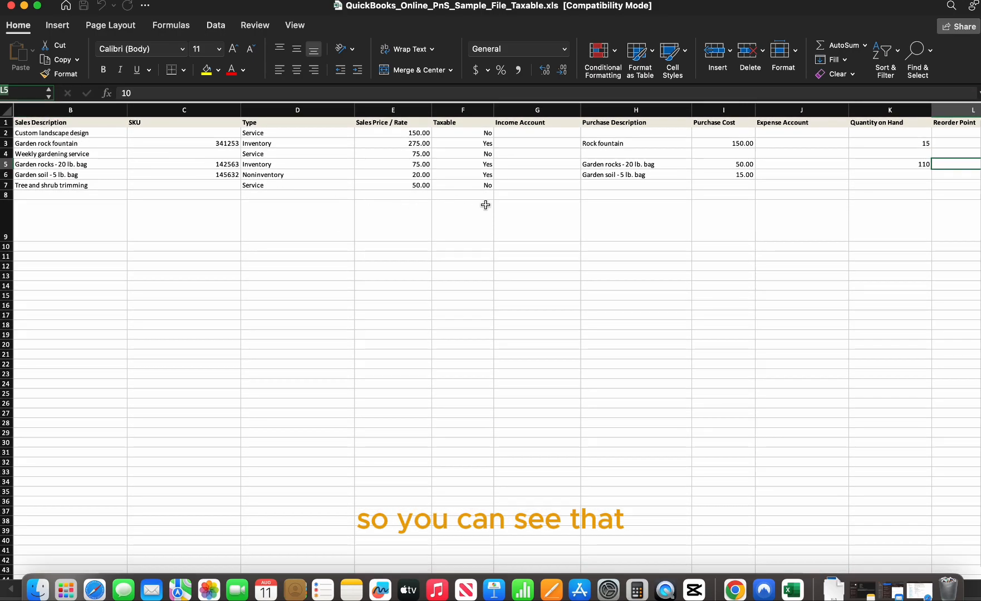
- Examine the Sales Description, SKU and Type columns of the sample import file, including their entries in rows 2 to 7
left_click(78, 122)
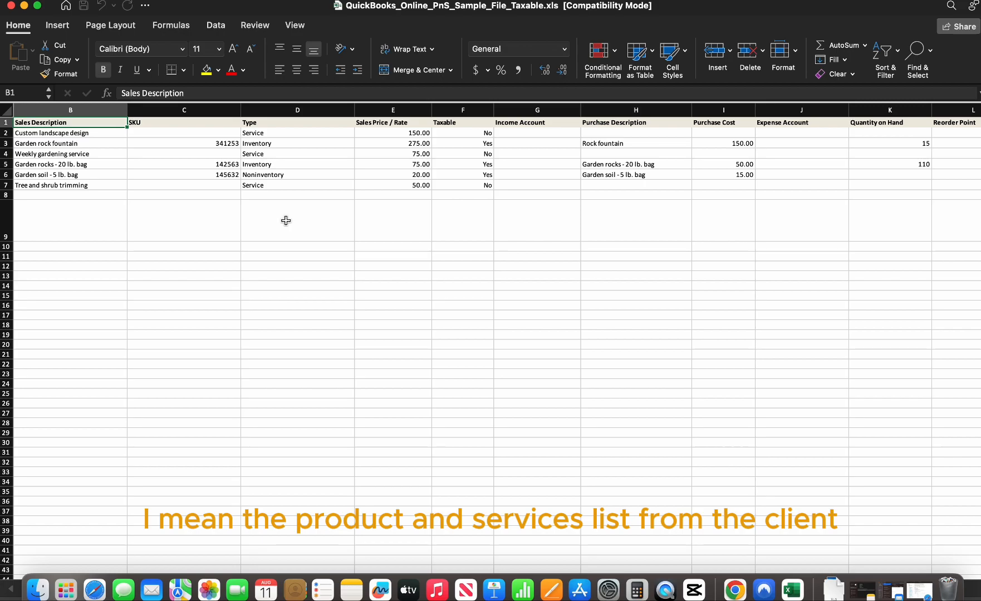
left_click(159, 163)
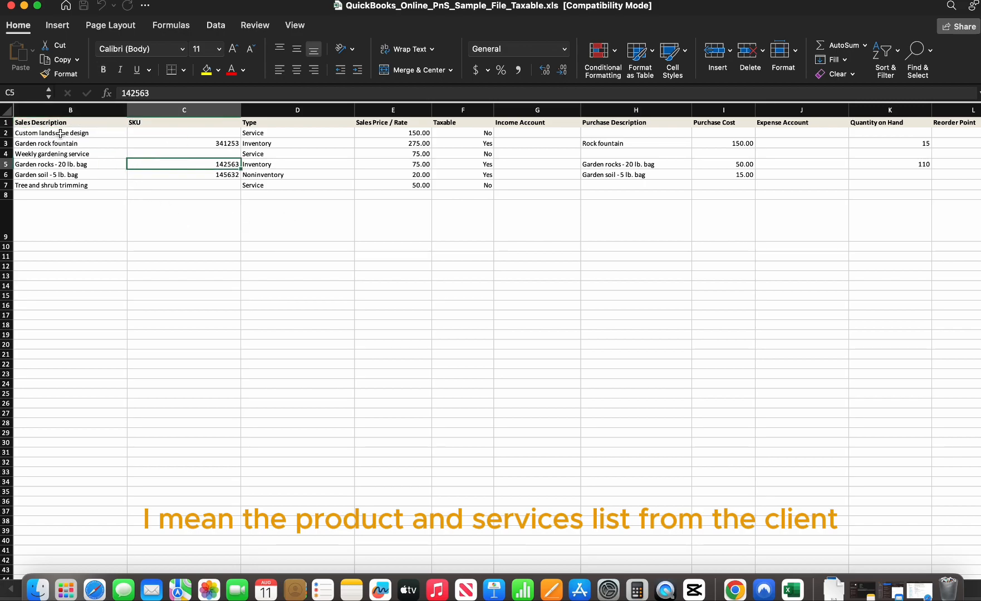
left_click(76, 123)
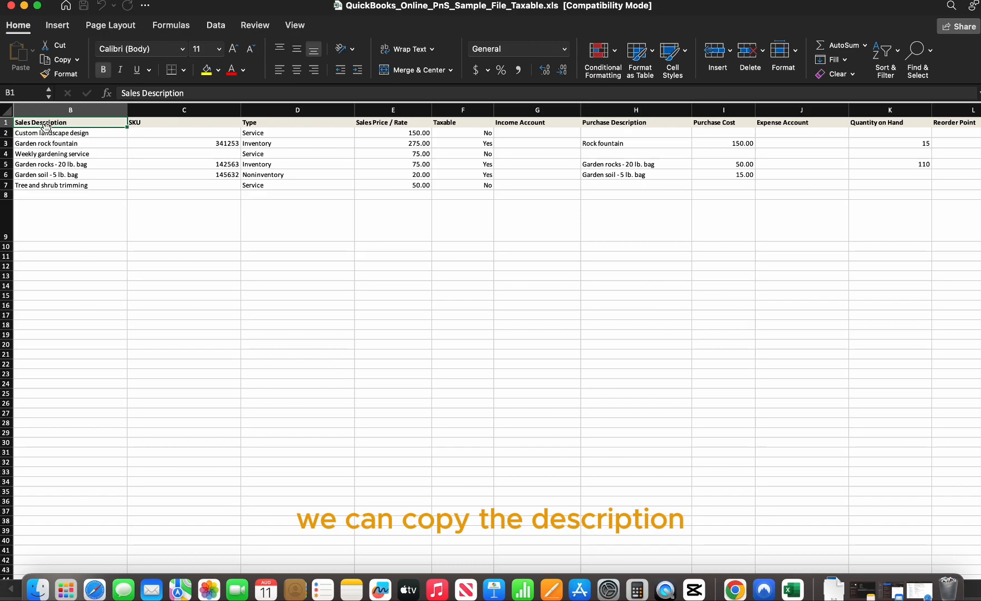
left_click_drag(62, 134, 72, 187)
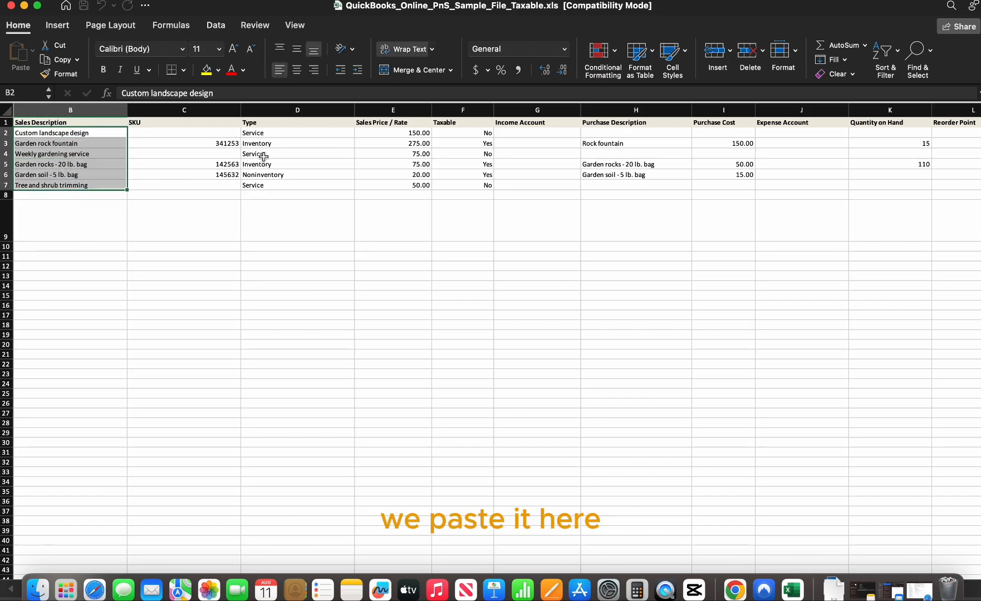
left_click(153, 122)
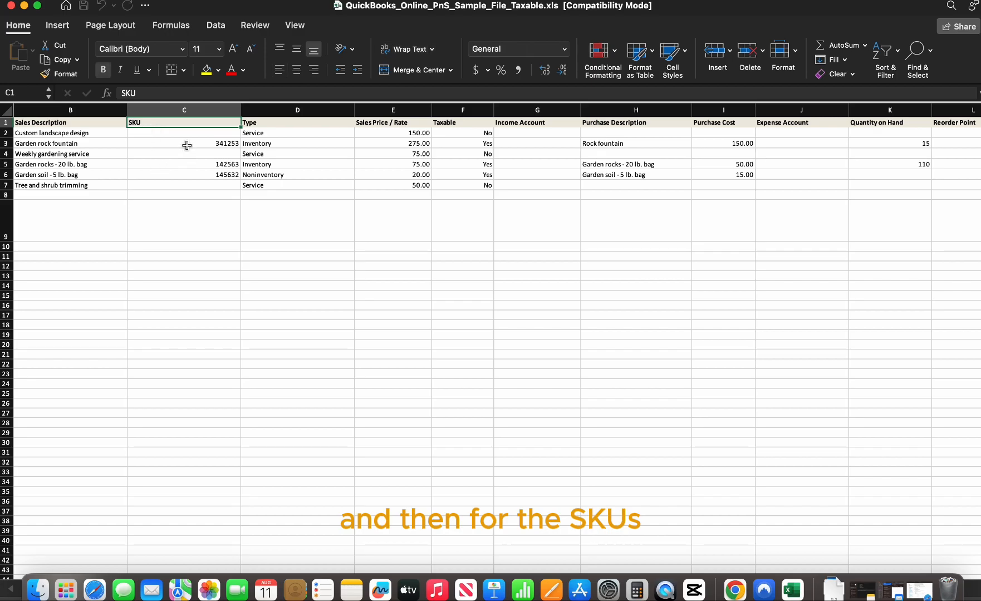
left_click_drag(190, 134, 190, 186)
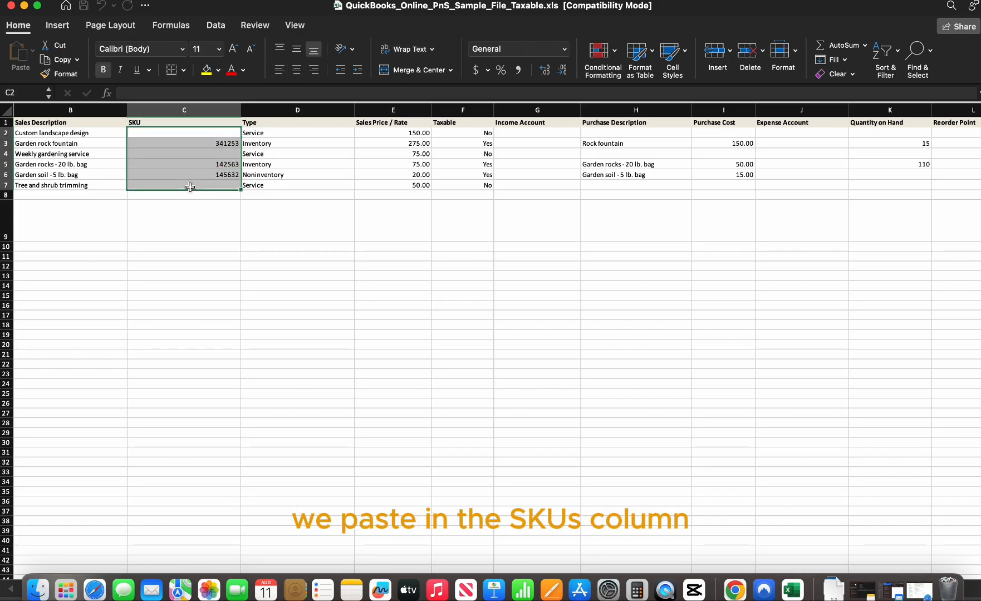
left_click(281, 110)
left_click(284, 123)
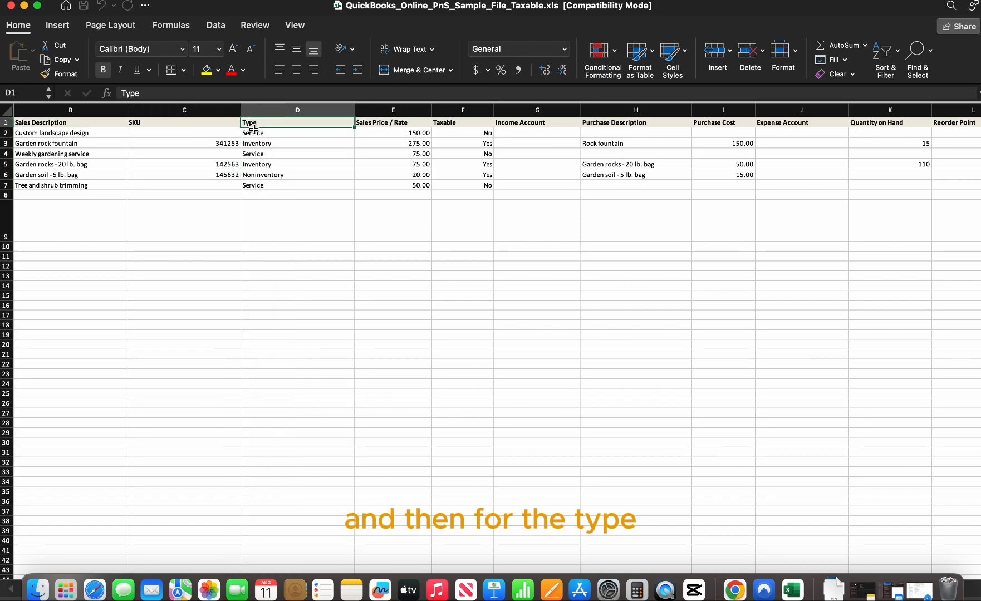
left_click(291, 135)
left_click_drag(295, 133, 284, 184)
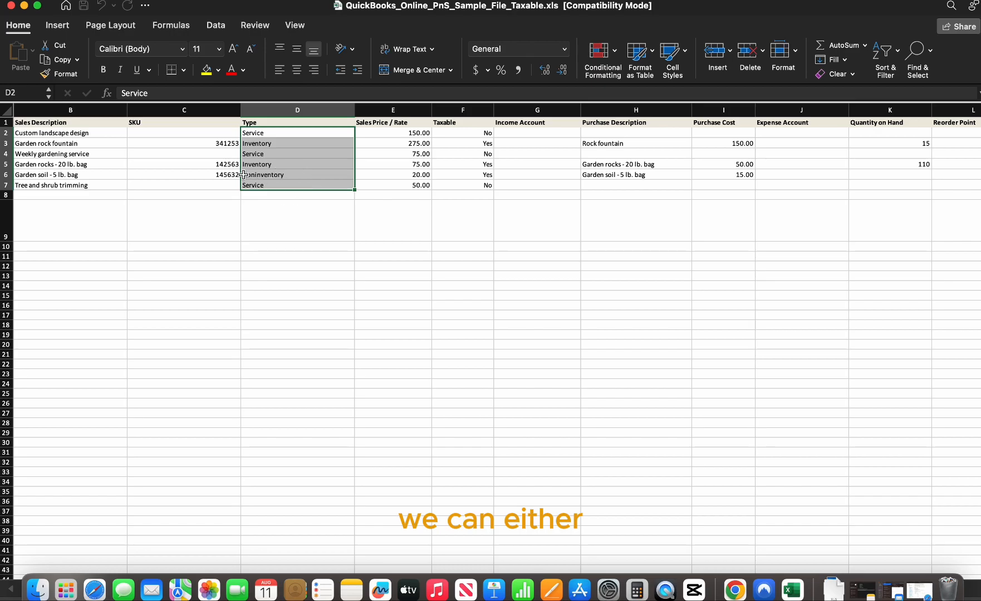
left_click(274, 135)
left_click(273, 154)
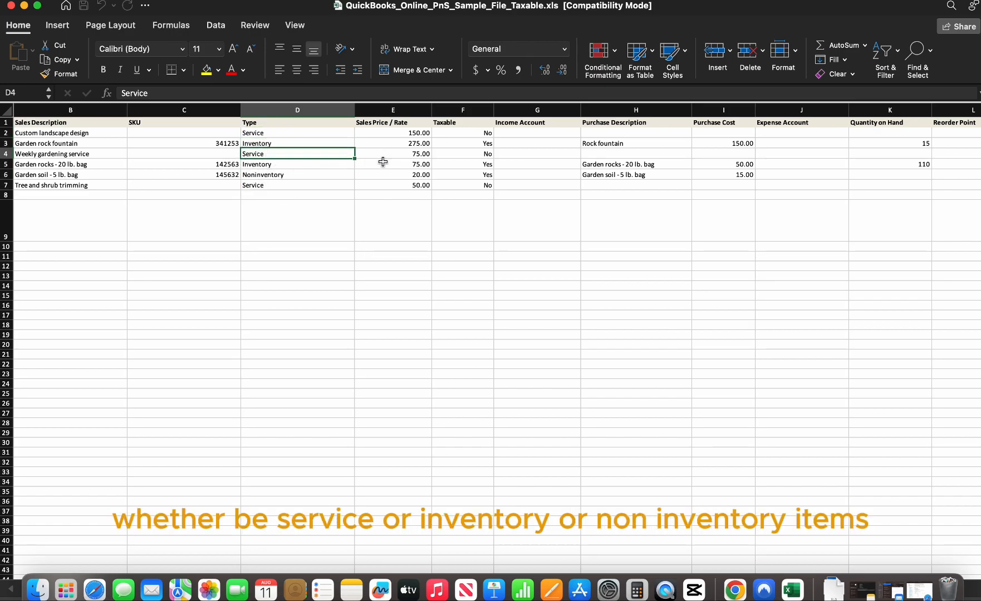
- Review the Sales Price / Rate, Taxable and Income Account columns for rows 2 to 7 of the sample file
left_click(412, 137)
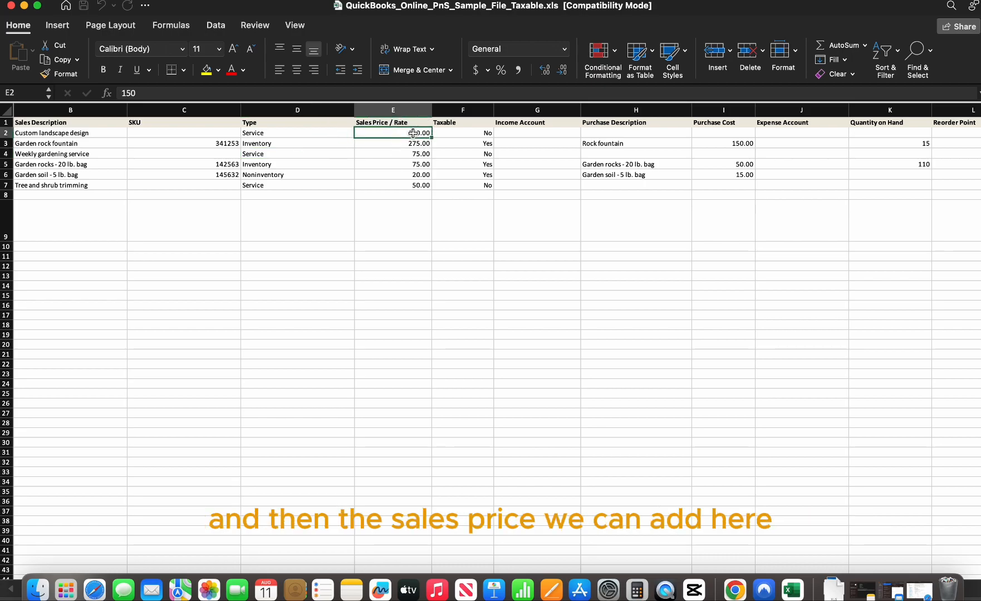
left_click_drag(399, 136, 405, 184)
left_click_drag(480, 136, 472, 186)
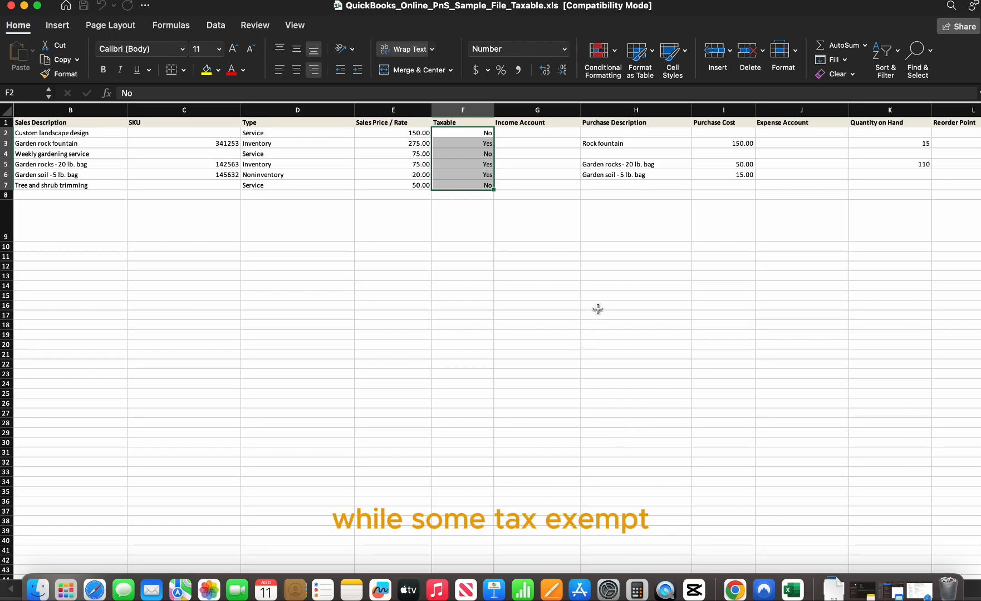
left_click(533, 124)
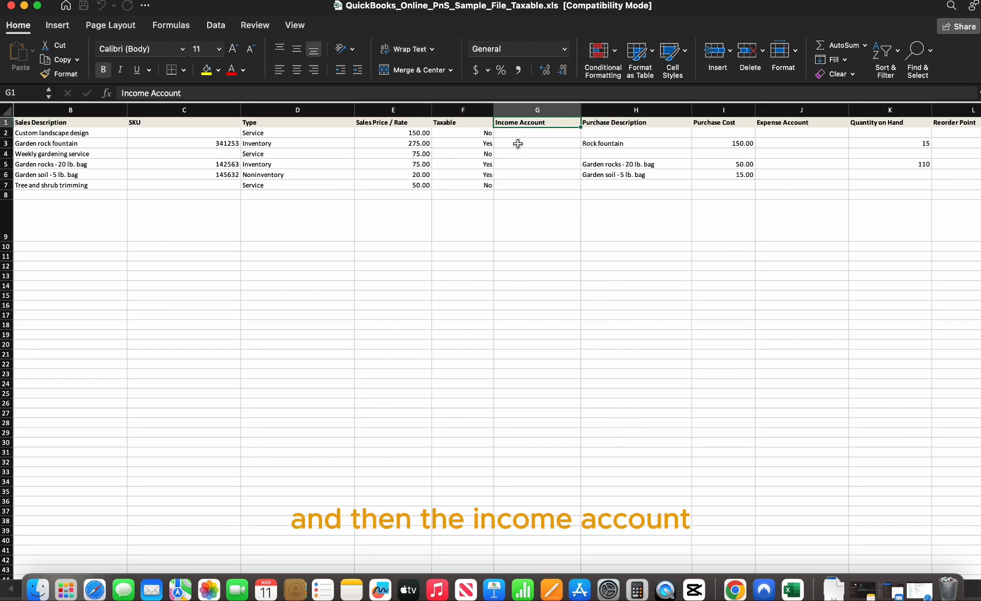
left_click(565, 134)
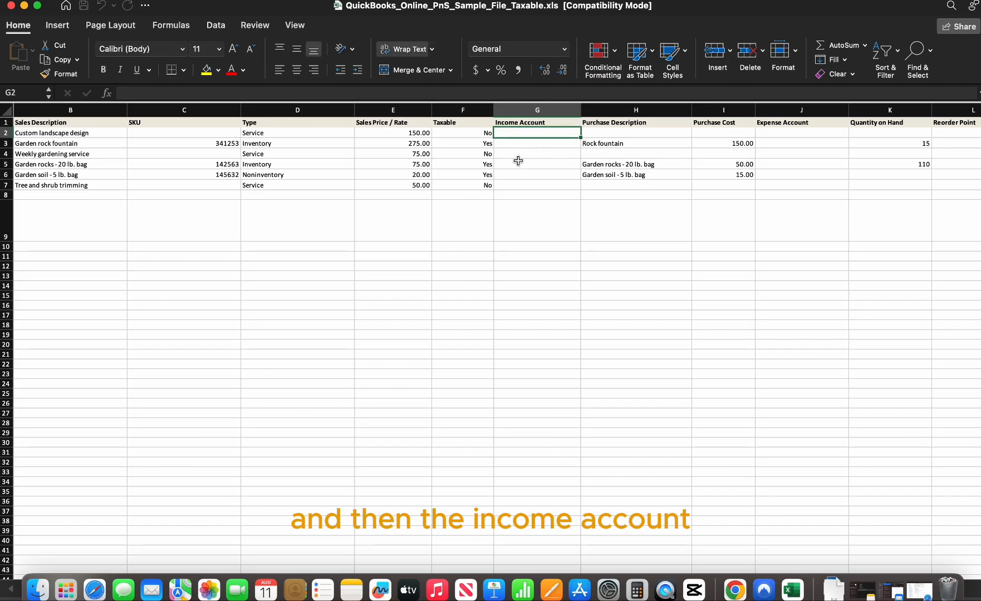
left_click_drag(555, 133, 557, 181)
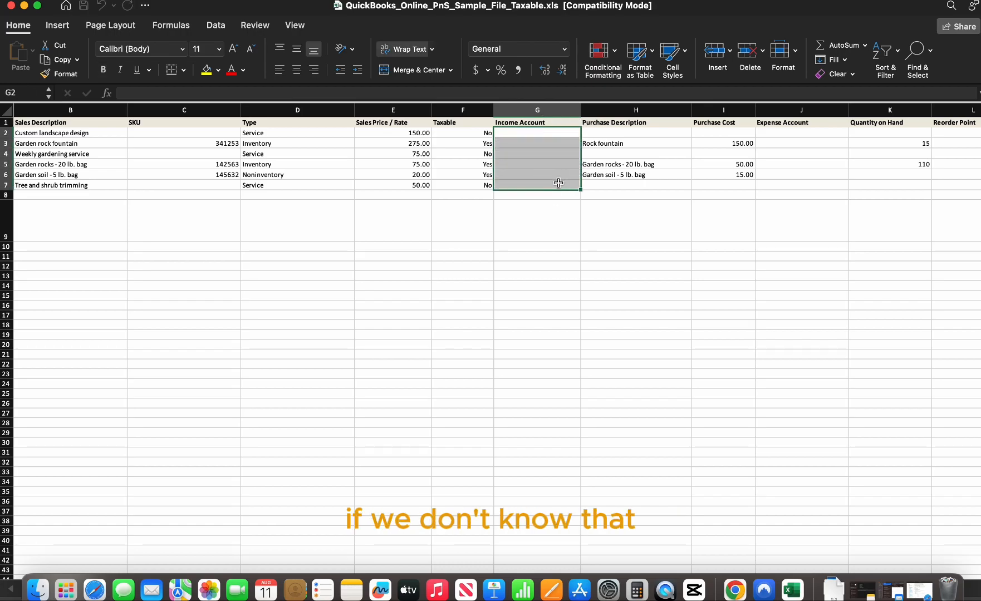
- Check the Purchase Description entries and the Purchase Cost column, starting from the Rock fountain item
left_click(596, 136)
left_click(622, 122)
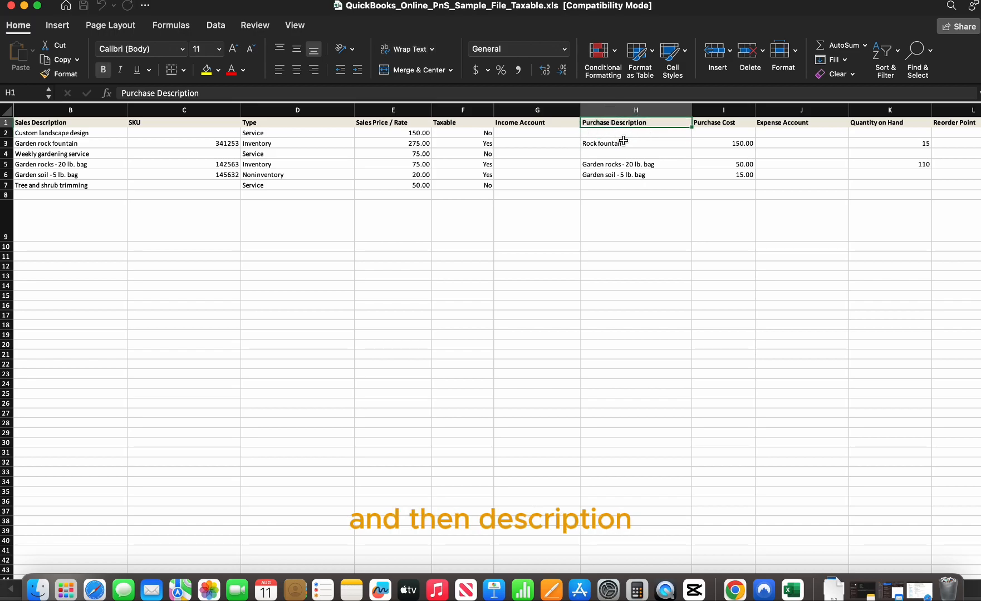
left_click_drag(624, 142, 628, 183)
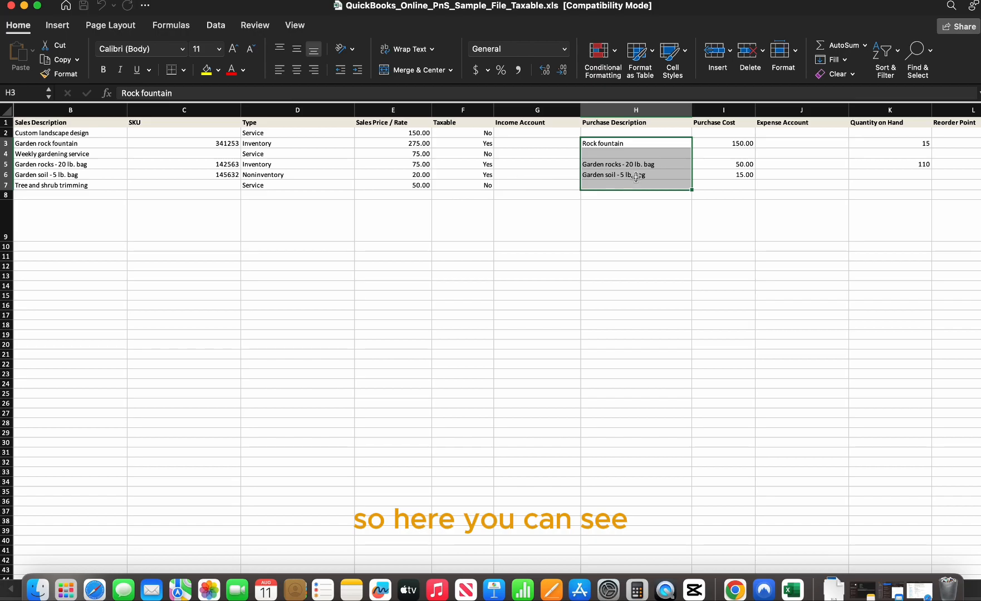
left_click(631, 144)
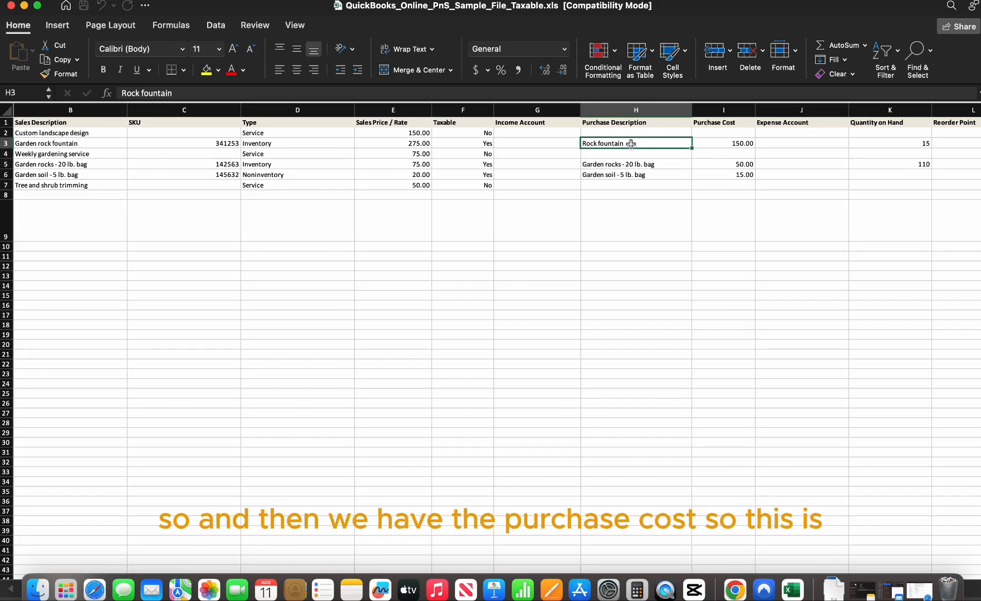
key("Right")
key("Right")
key("Left")
key("Left")
key("Right")
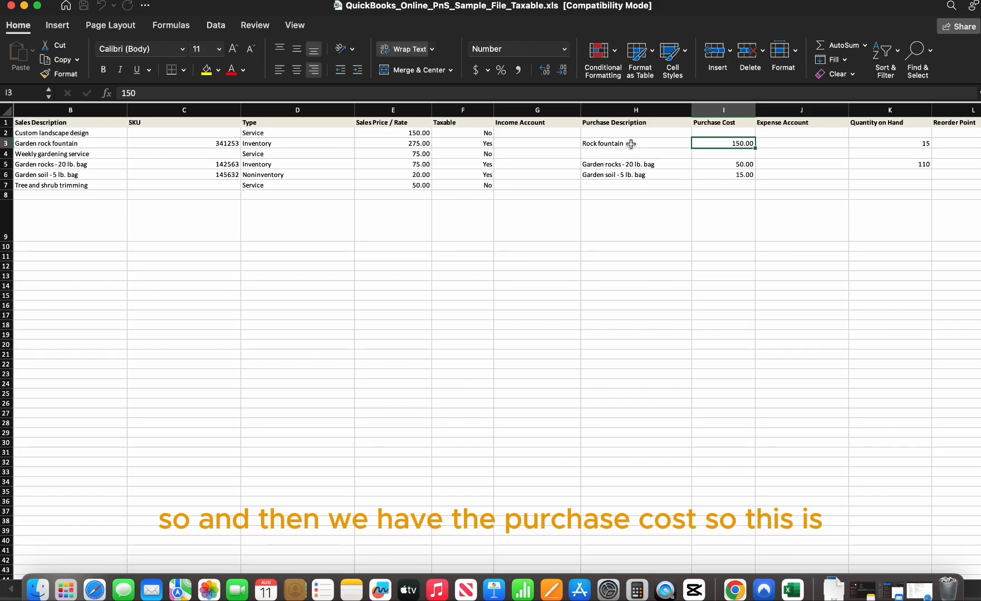
key("ctrl+space")
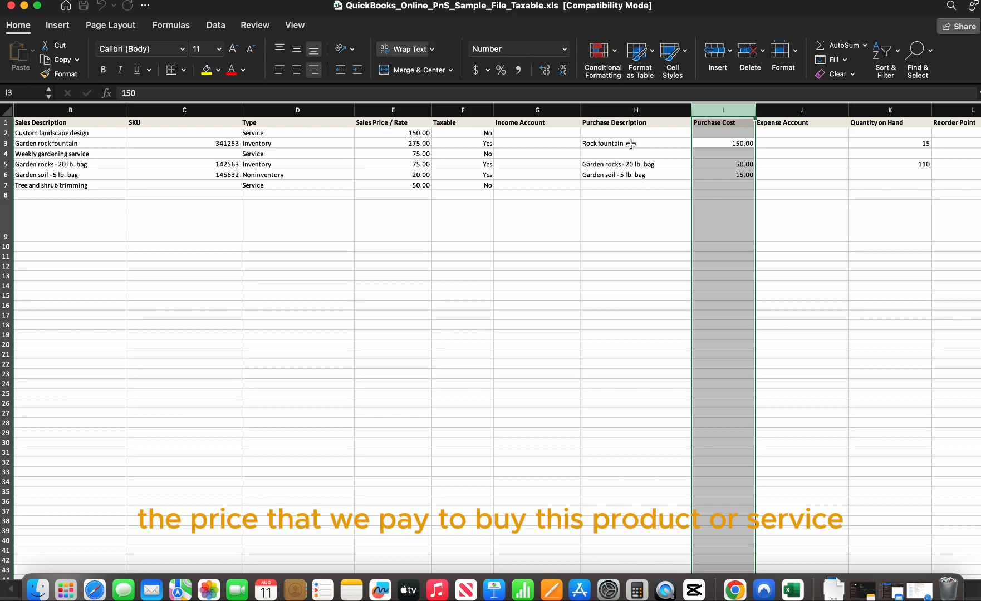
- Inspect the remaining columns from Expense Account through Quantity on Hand, Reorder Point and Inventory Asset Account to Quantity as-of Date
key("Right")
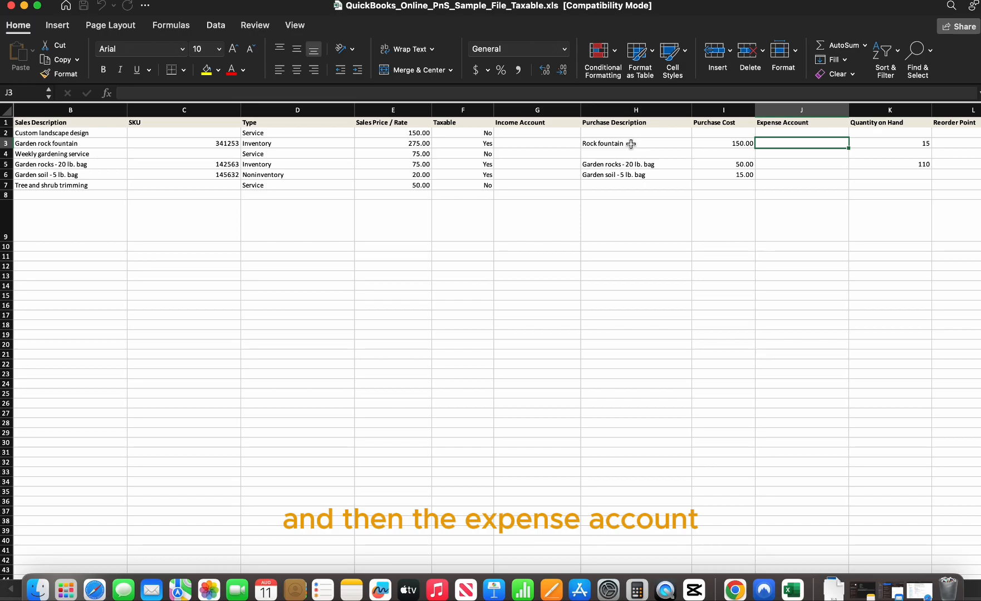
key("ctrl+space")
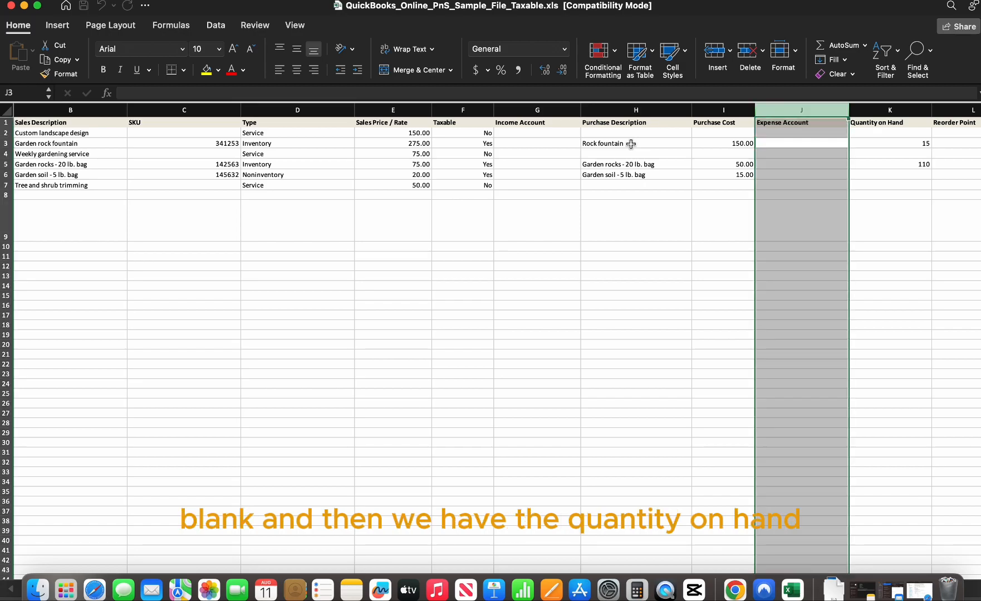
key("Right")
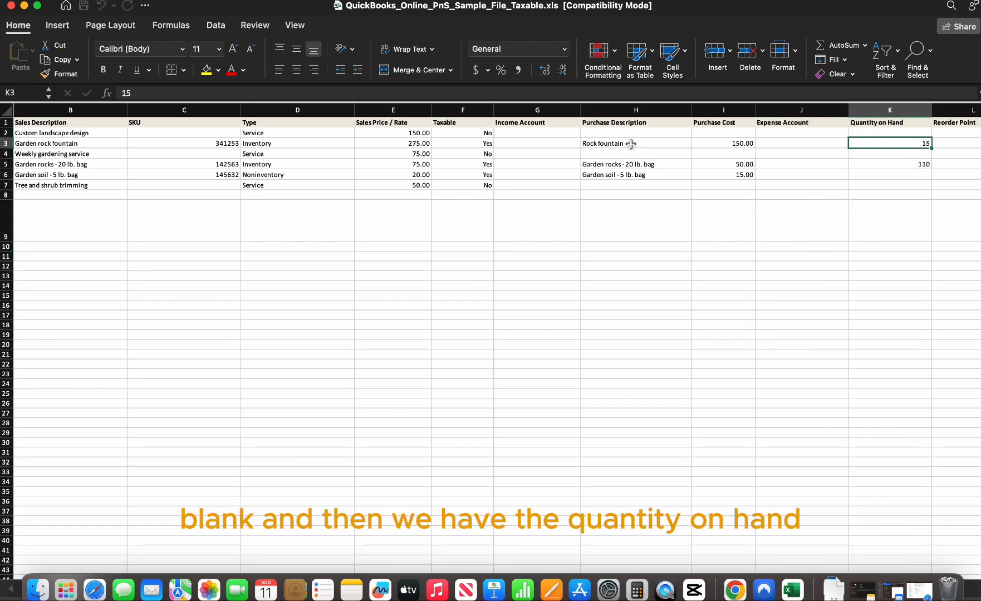
key("ctrl+space")
key("Right")
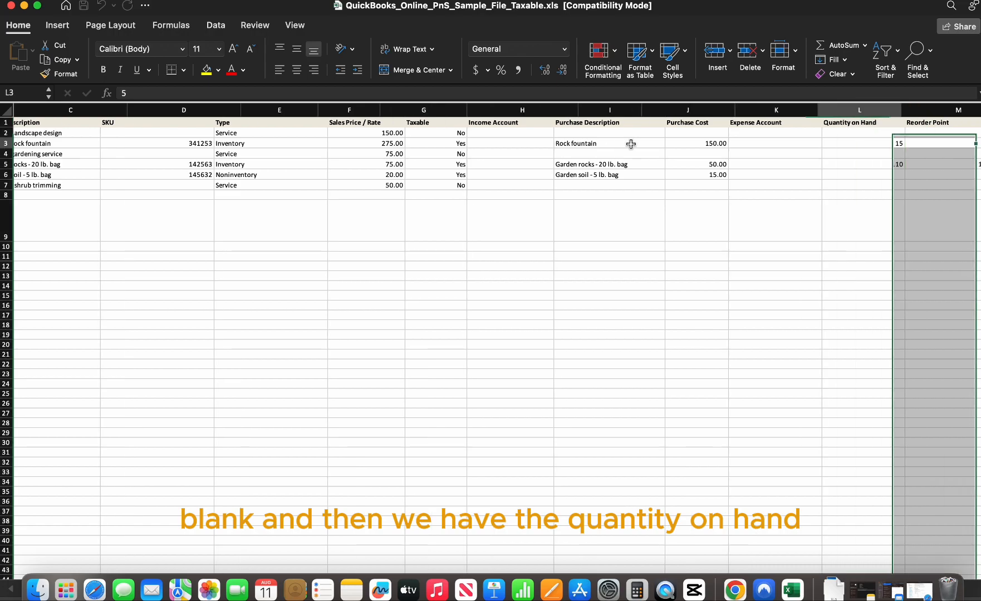
key("Left")
key("Right")
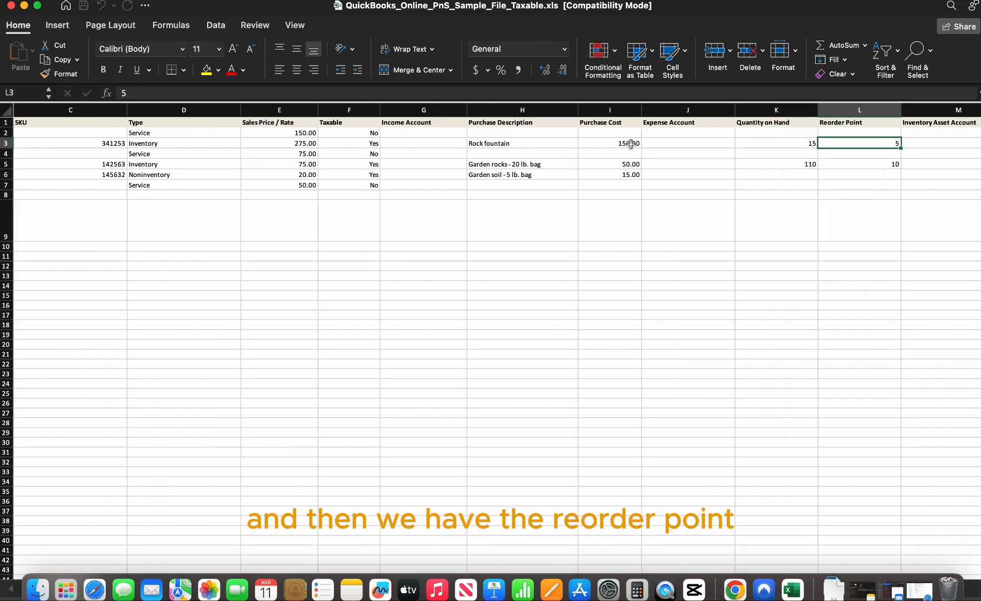
key("ctrl+space")
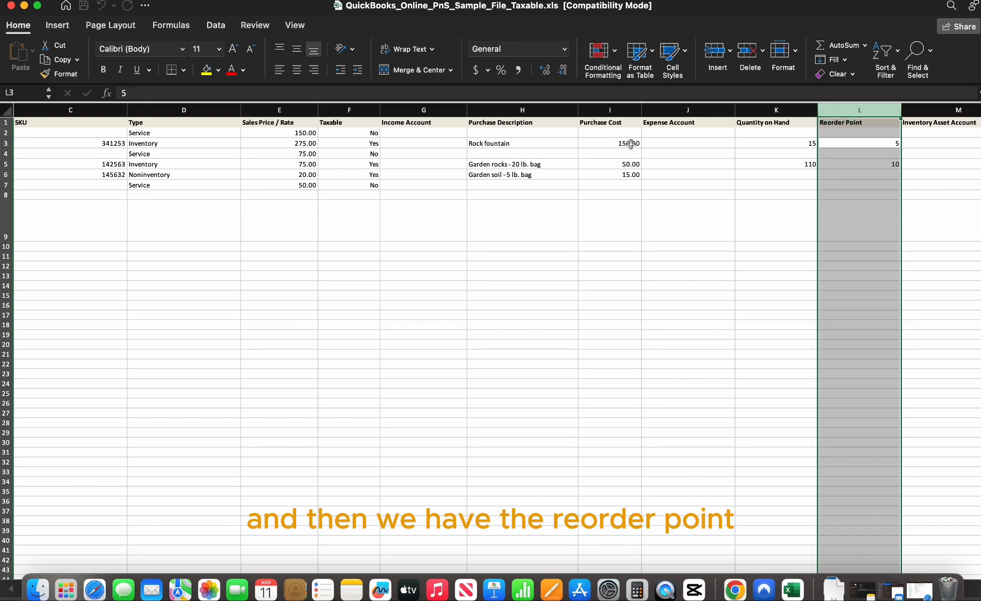
key("Right")
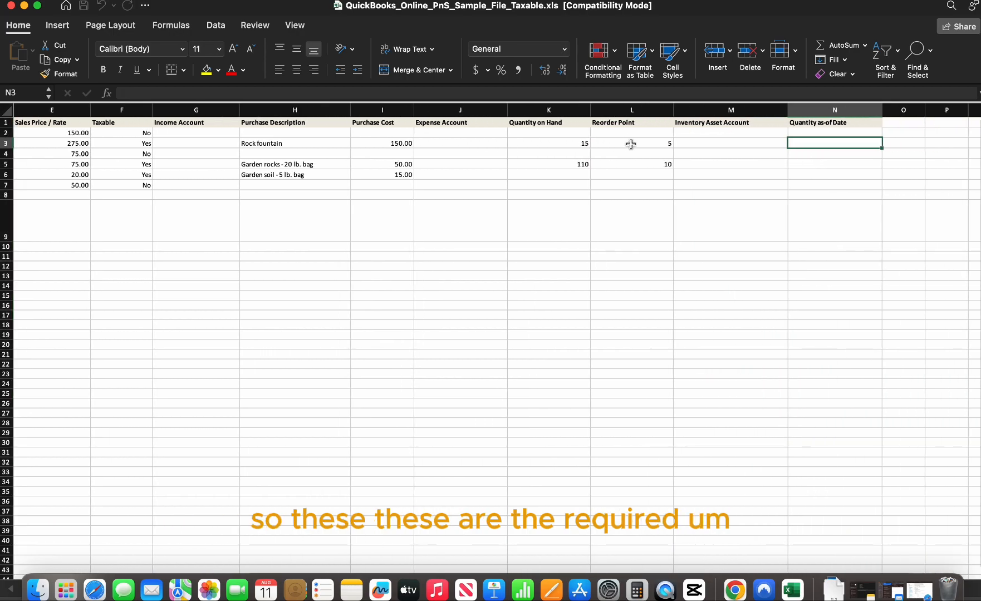
key("ctrl+space")
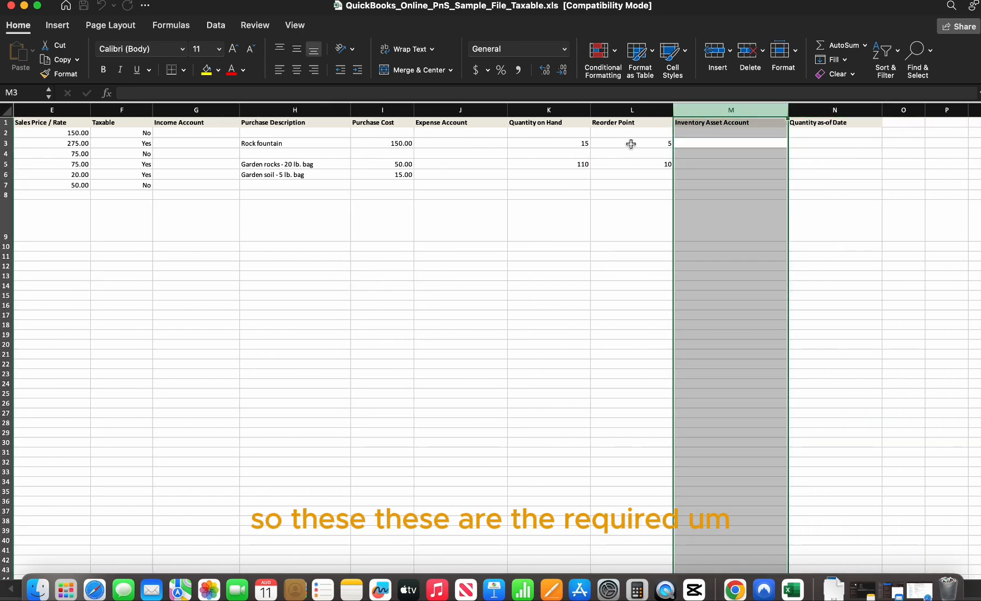
key("Right")
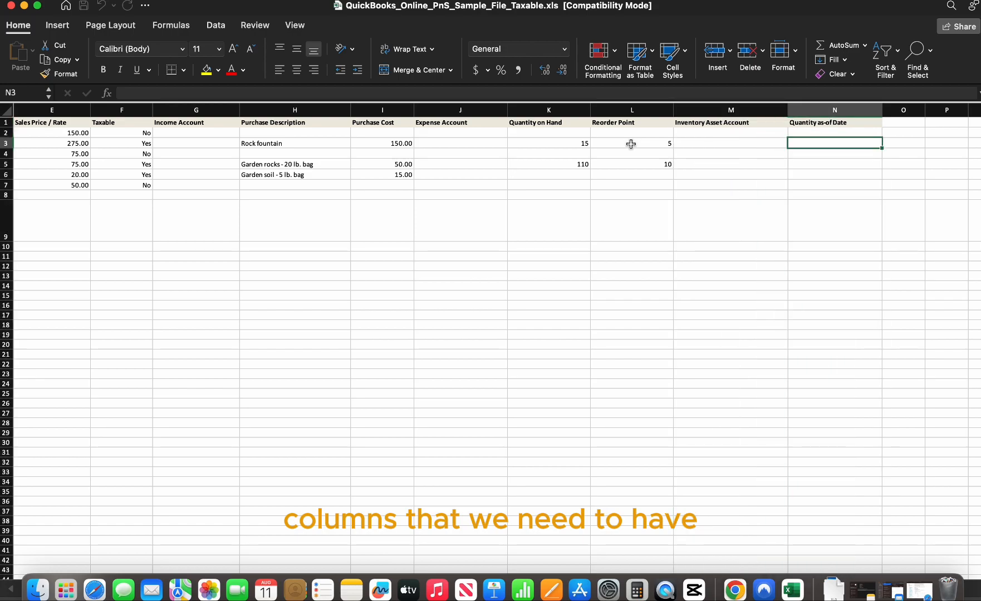
key("ctrl+space")
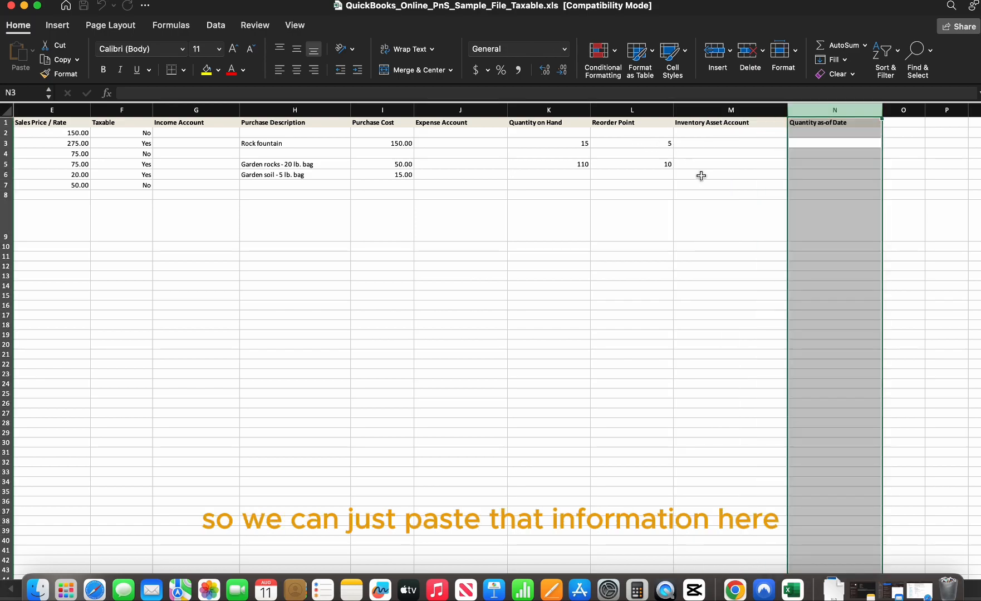
scroll(762, 291, "down", 3)
scroll(761, 292, "up", 3)
left_click(598, 344)
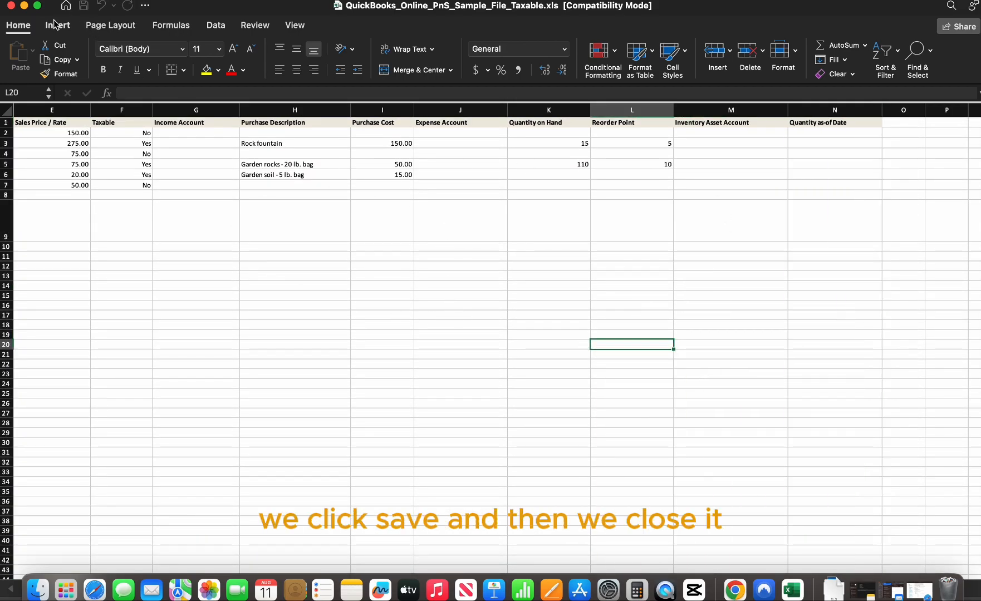
- Close the sample workbook and the Downloads folder window
left_click(11, 6)
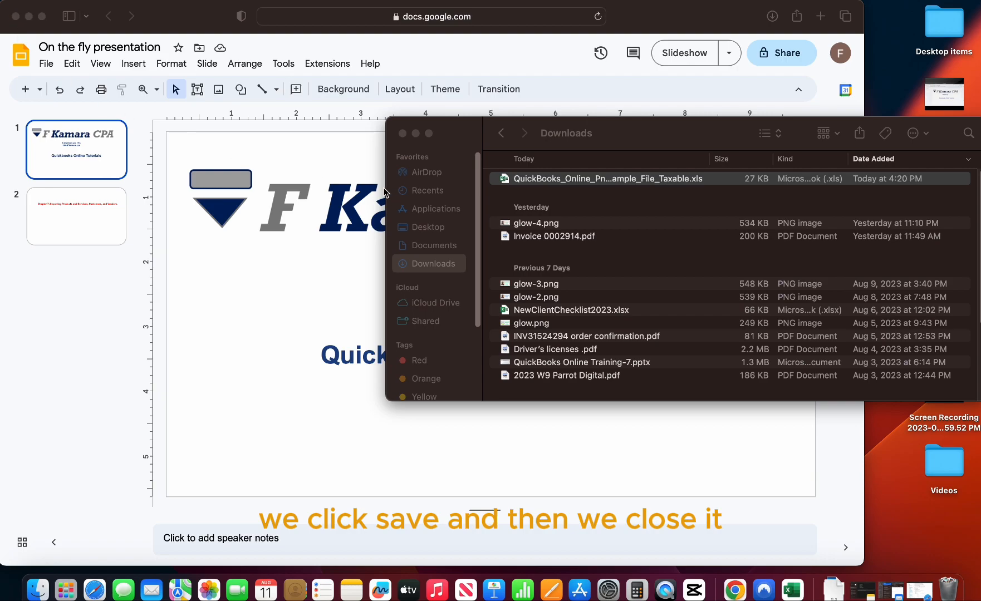
left_click(403, 133)
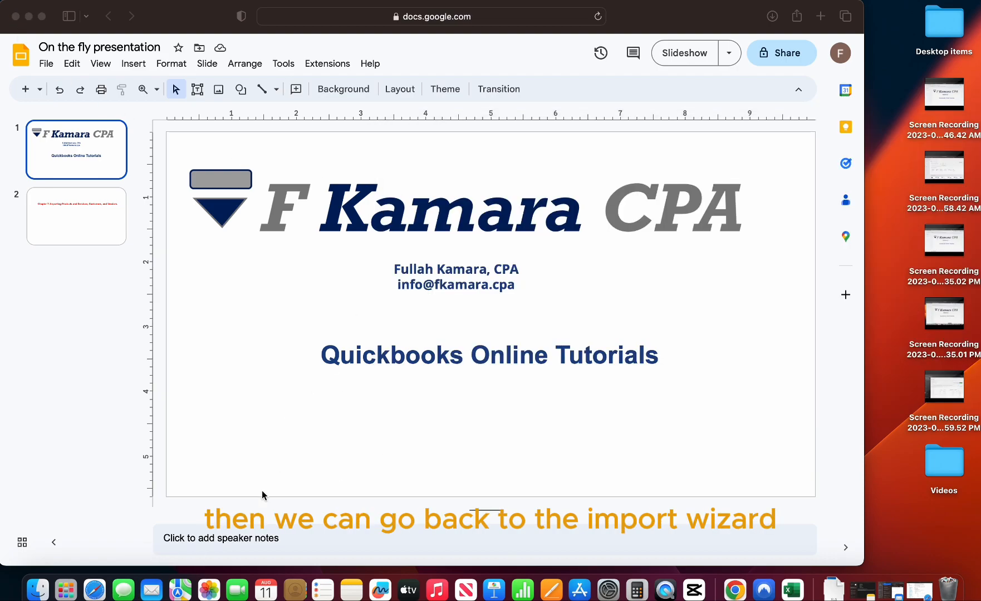
- Switch to Chrome, choose QuickBooks_Online_PnS_Sample_File_Taxable.xls as the file to upload, and continue to the field mapping
left_click(735, 590)
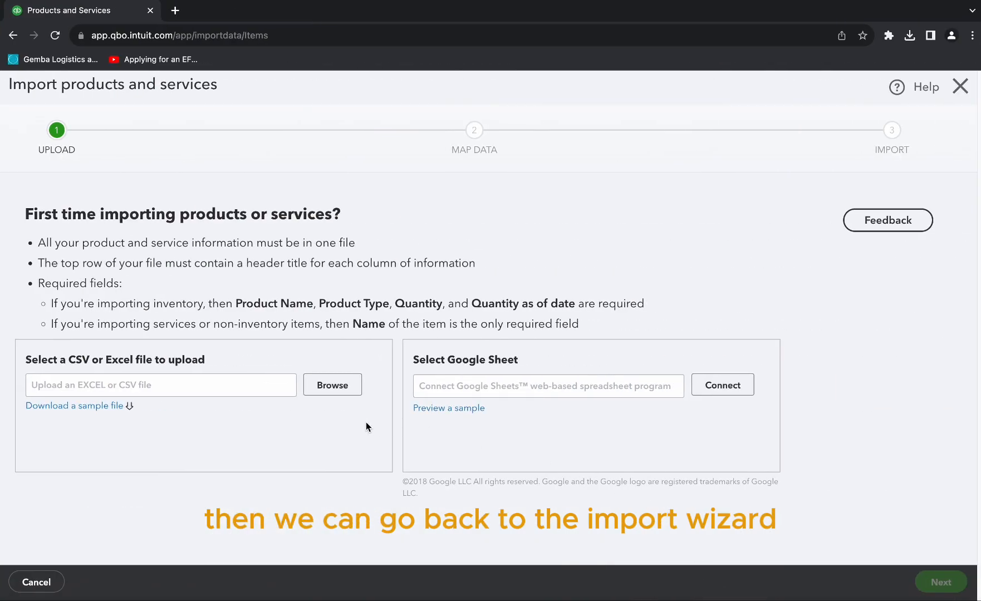
left_click(332, 385)
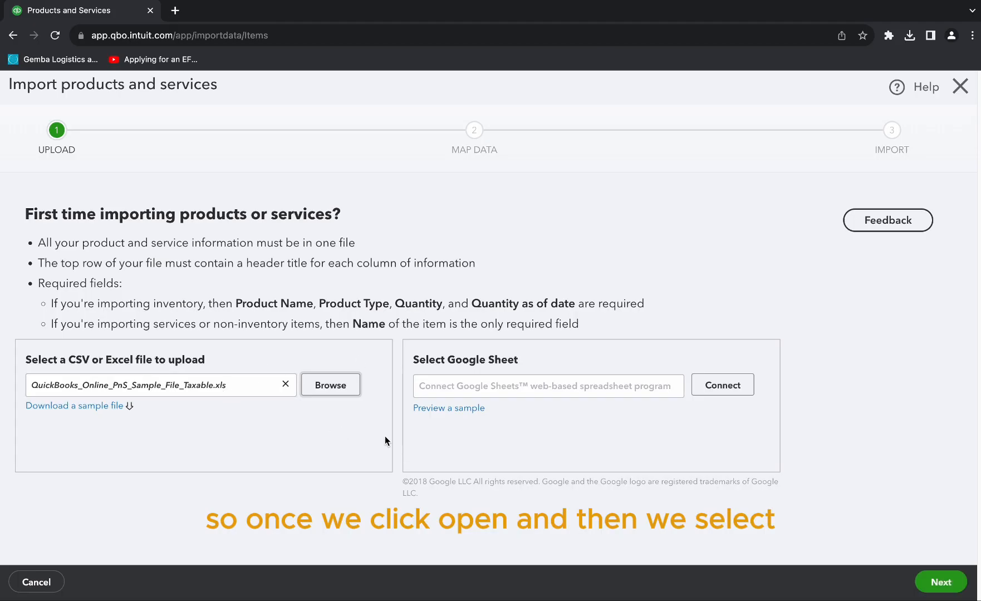
left_click(937, 582)
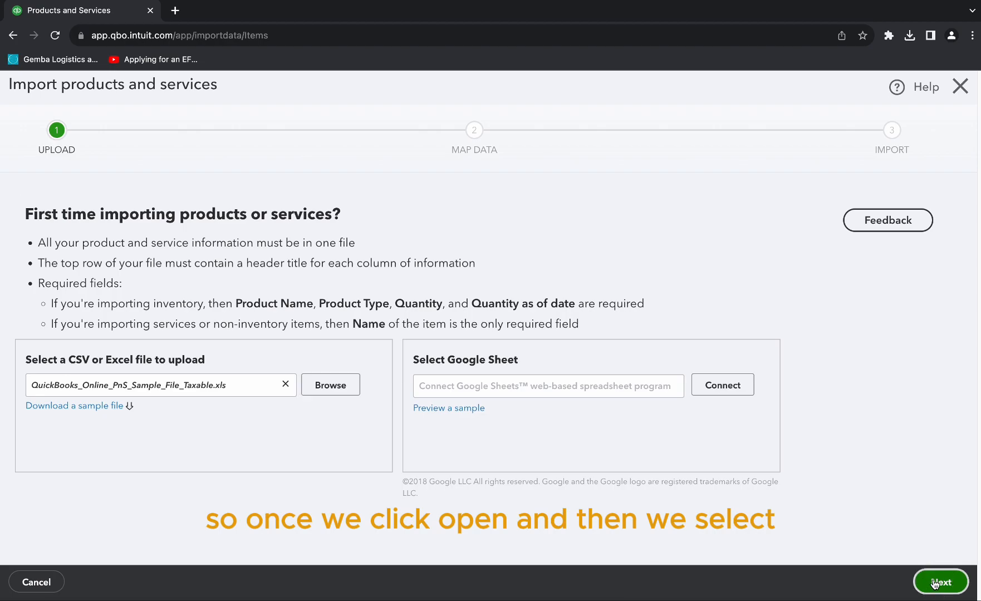
- Review the mapping list from Product/Service Name to Quantity as-of Date, comparing QuickBooks Online fields with the file's columns
scroll(602, 476, "down", 2)
scroll(602, 476, "up", 2)
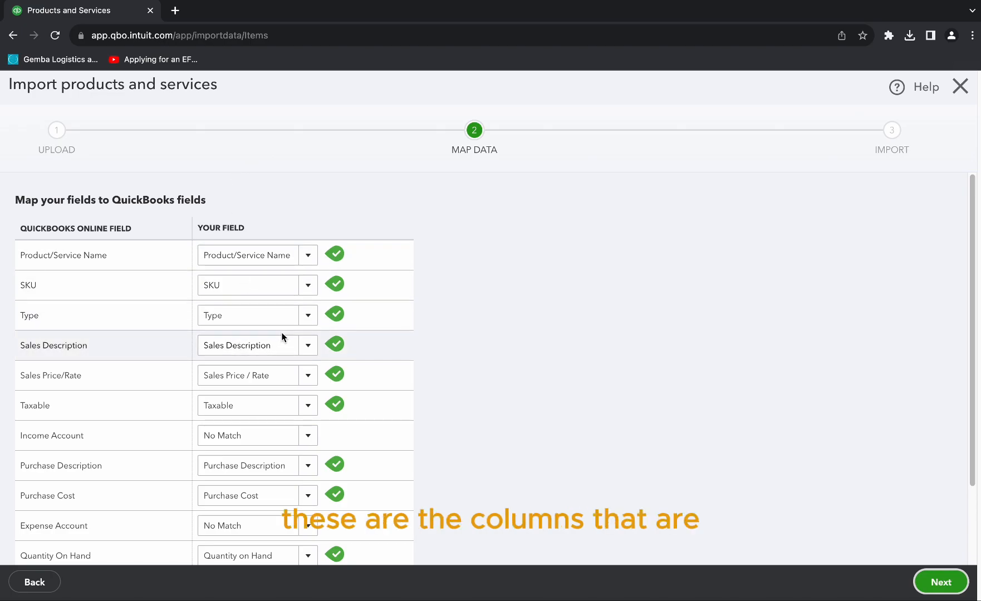
scroll(282, 334, "down", 3)
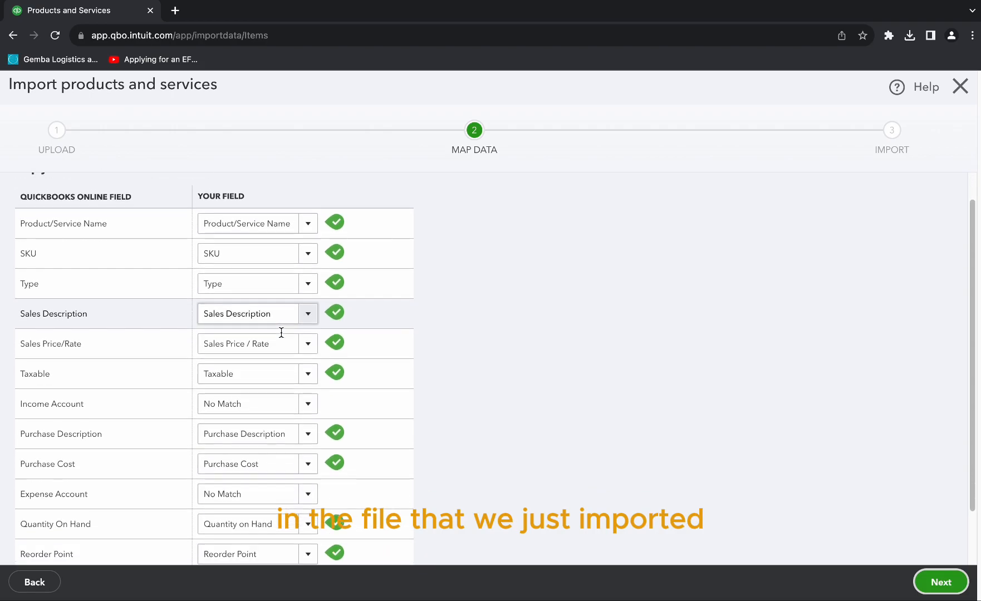
scroll(281, 333, "up", 3)
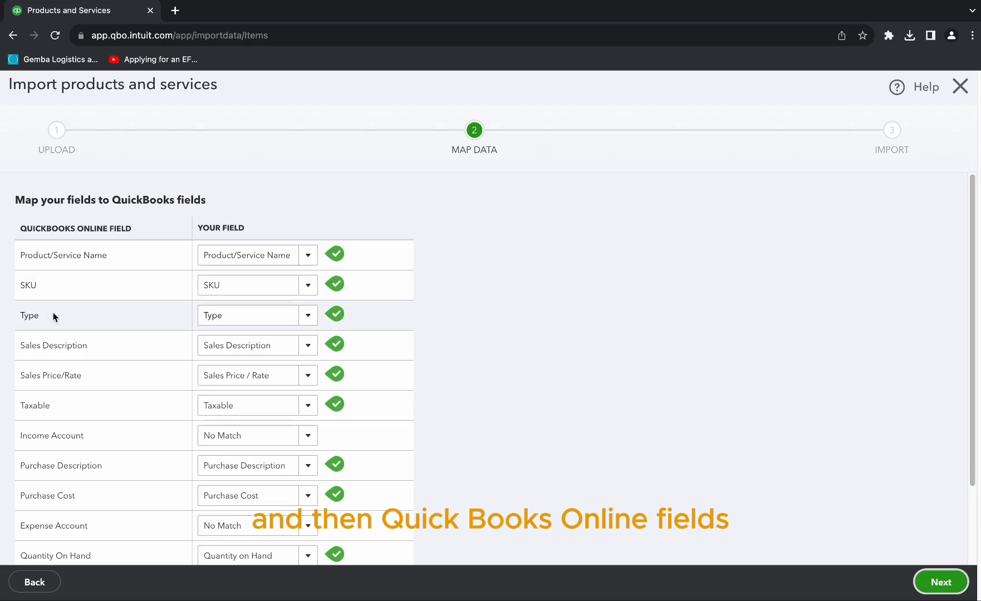
scroll(71, 303, "down", 1)
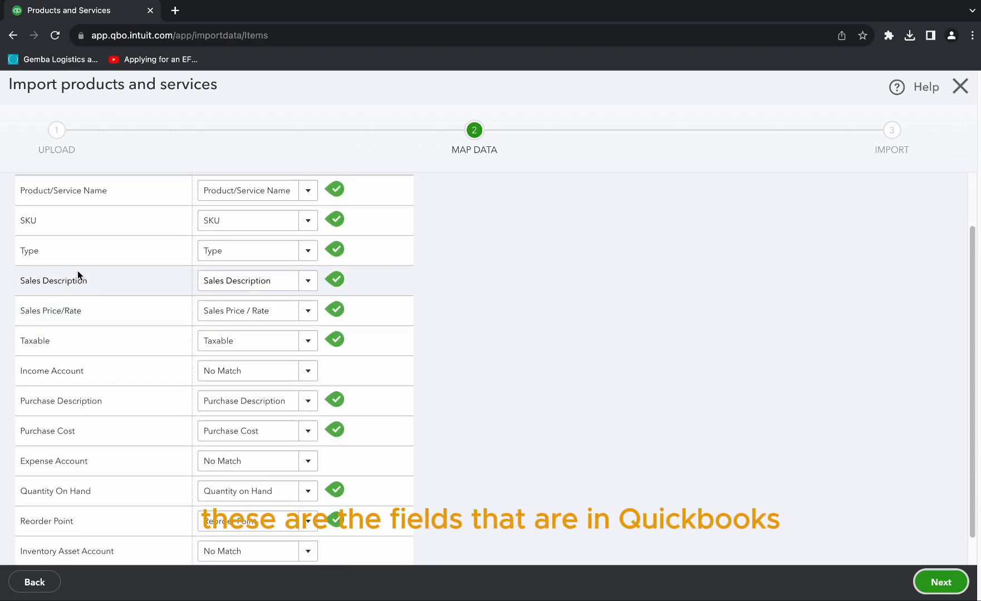
scroll(78, 312, "up", 1)
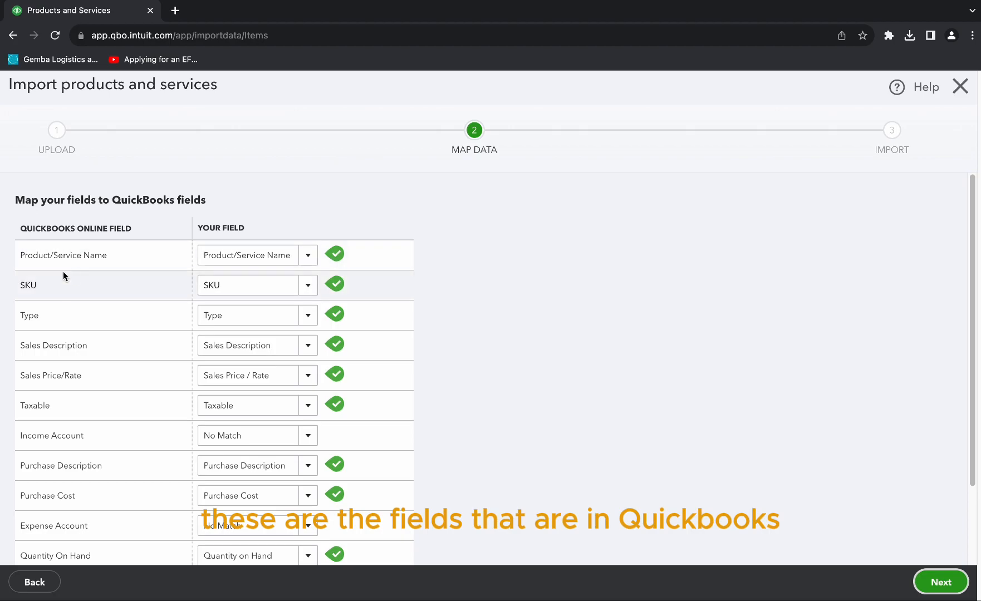
scroll(98, 293, "down", 1)
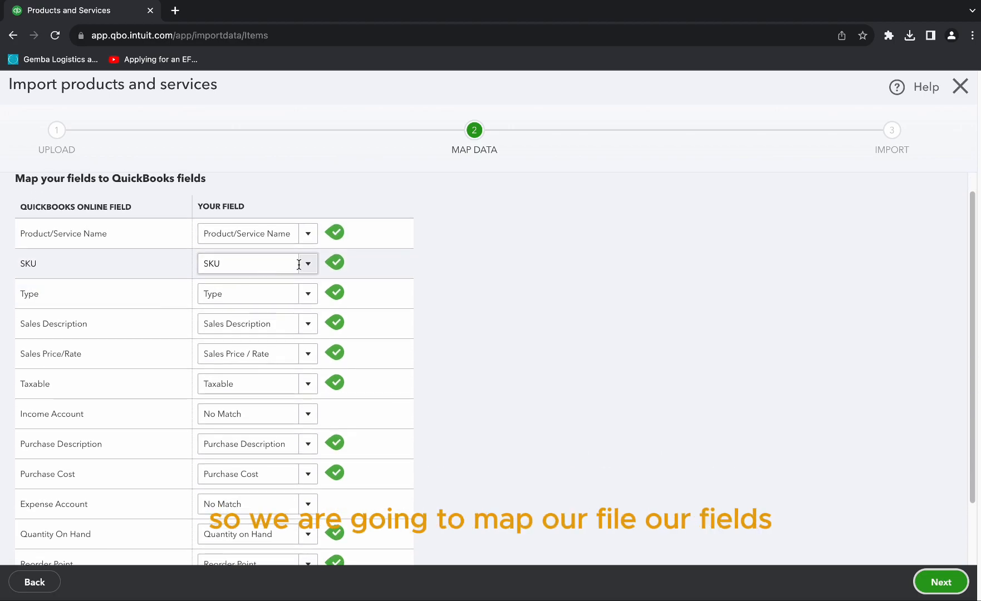
scroll(242, 175, "up", 1)
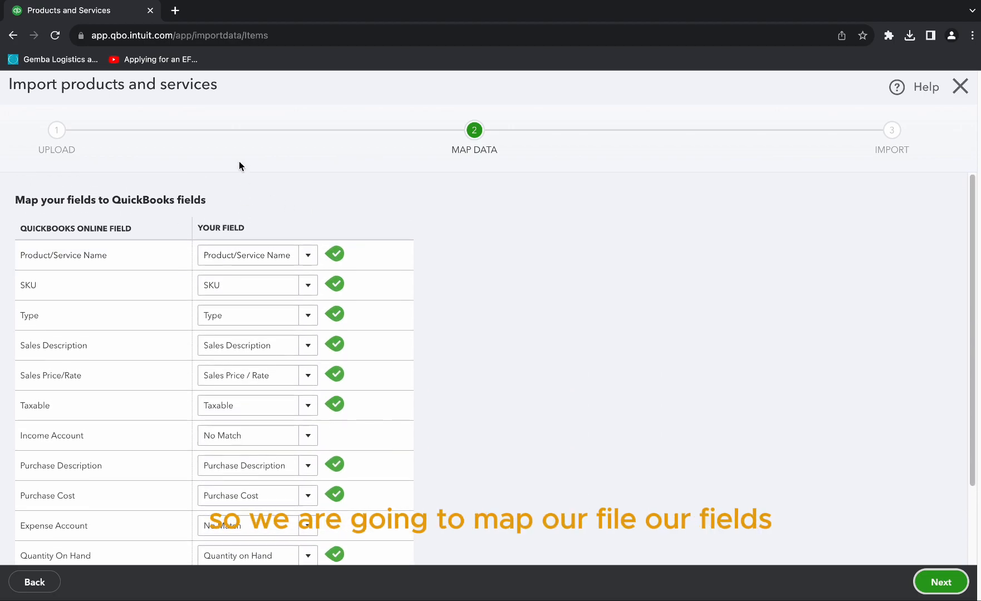
- Compare the Your Field and QuickBooks Online Field headings, and check the column choices for Product/Service Name
left_click_drag(206, 228, 276, 228)
left_click_drag(200, 224, 300, 234)
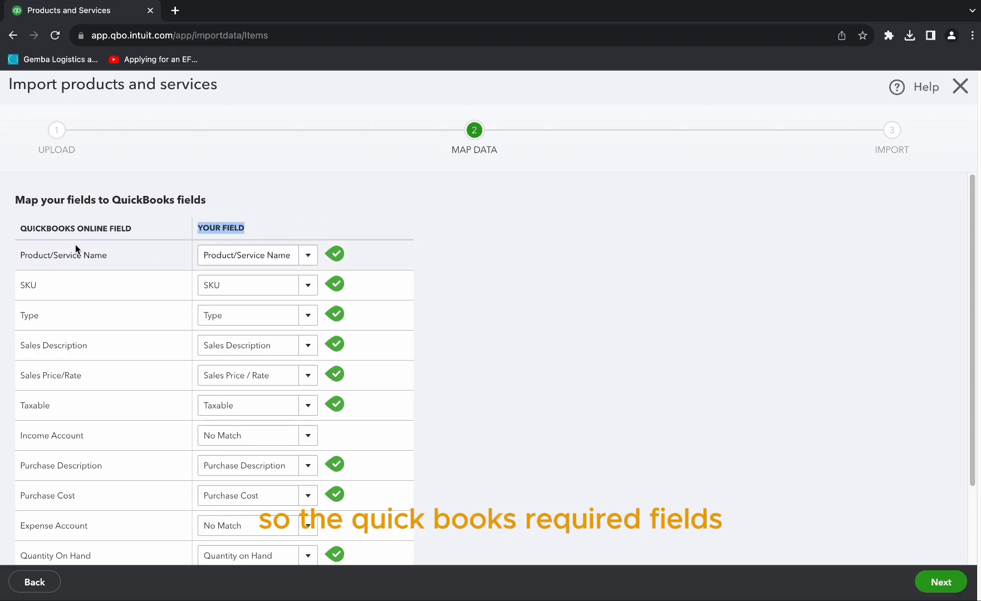
left_click_drag(153, 228, 10, 228)
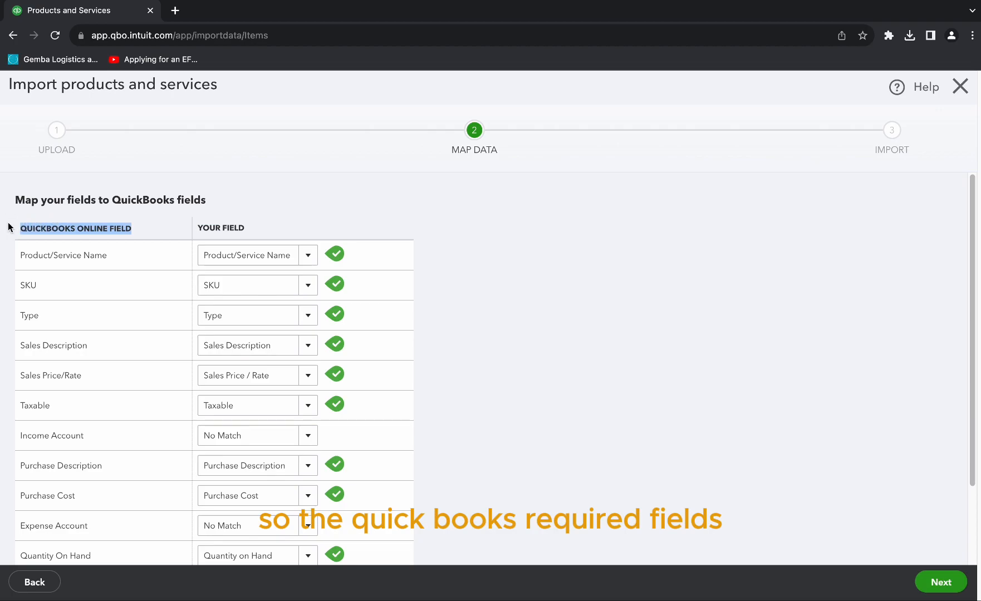
scroll(87, 278, "down", 2)
scroll(87, 273, "up", 2)
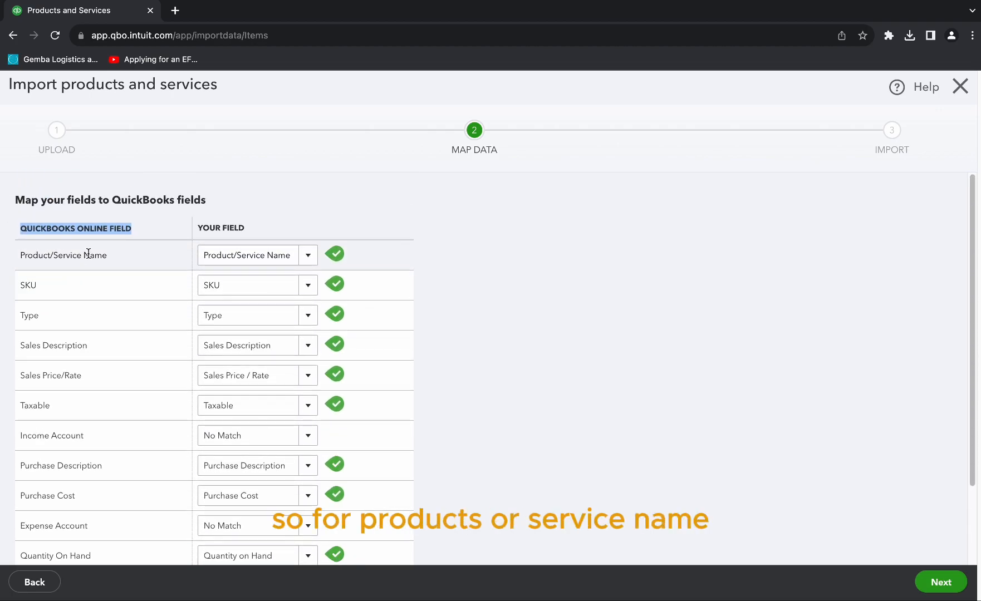
left_click(307, 257)
left_click(336, 232)
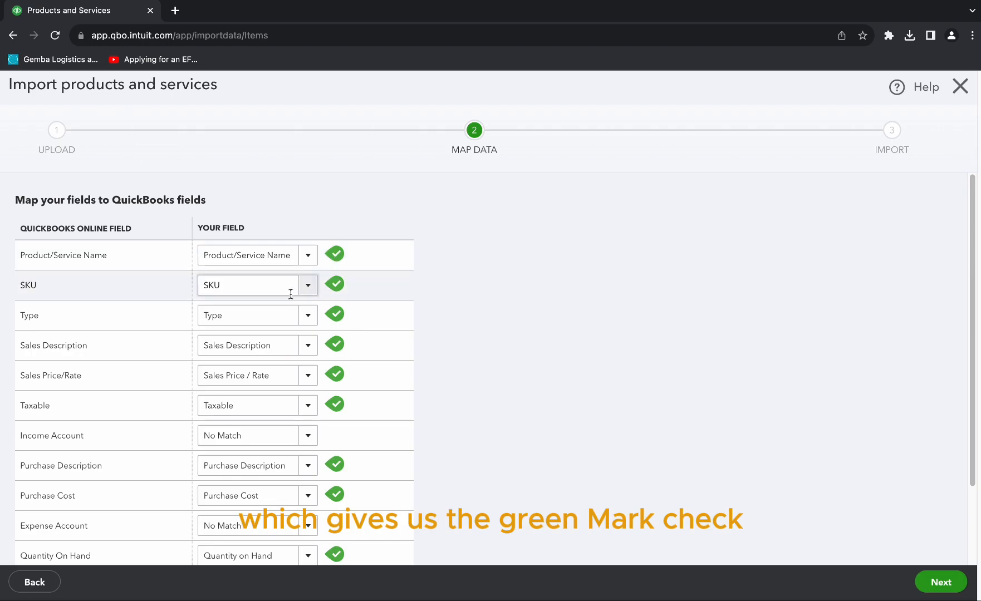
- Change the SKU field's mapping to No Match, and map it back to the SKU column
scroll(280, 310, "down", 1)
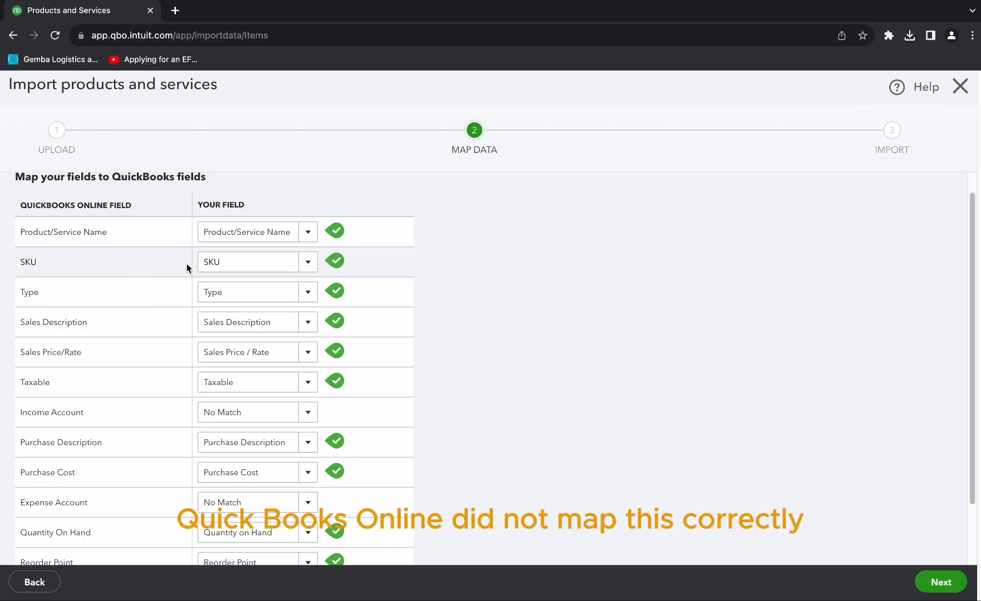
left_click(307, 262)
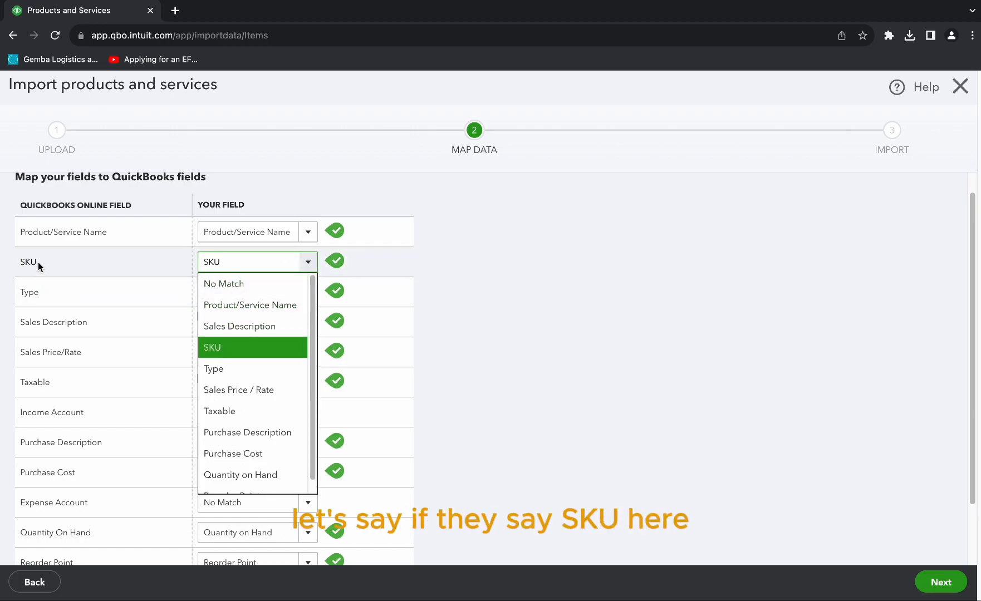
left_click(258, 285)
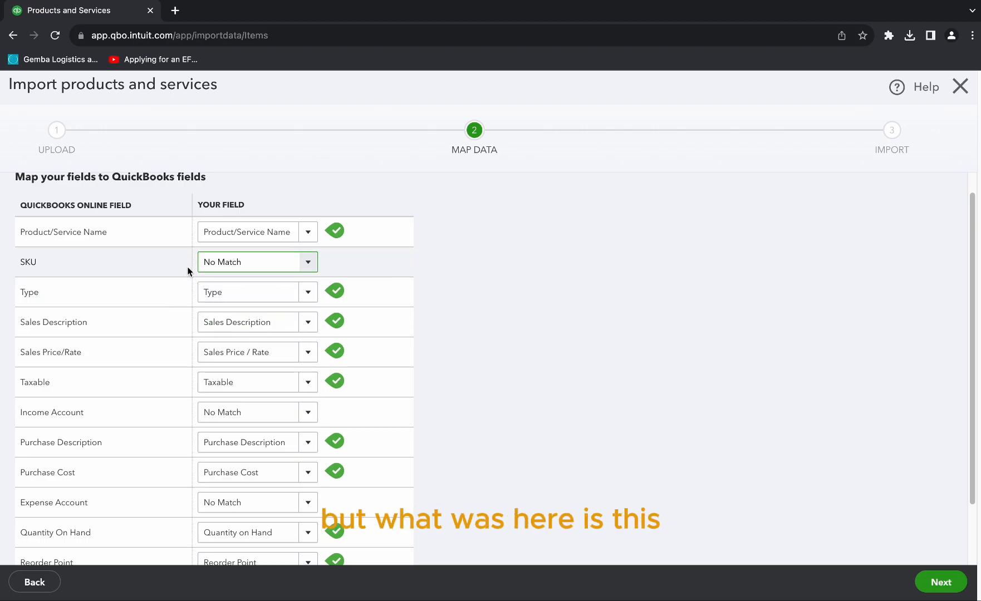
left_click(306, 261)
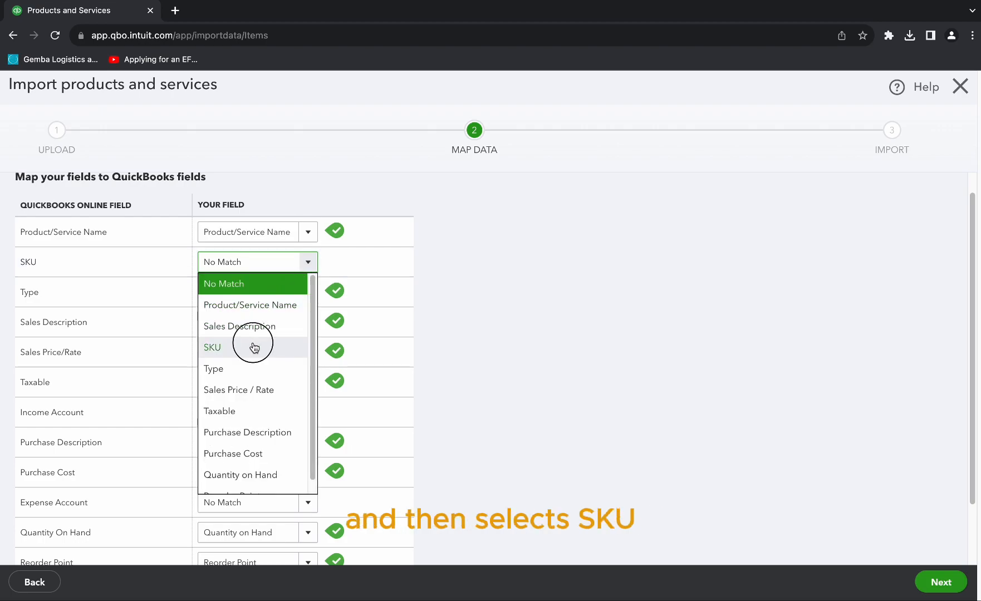
left_click(254, 348)
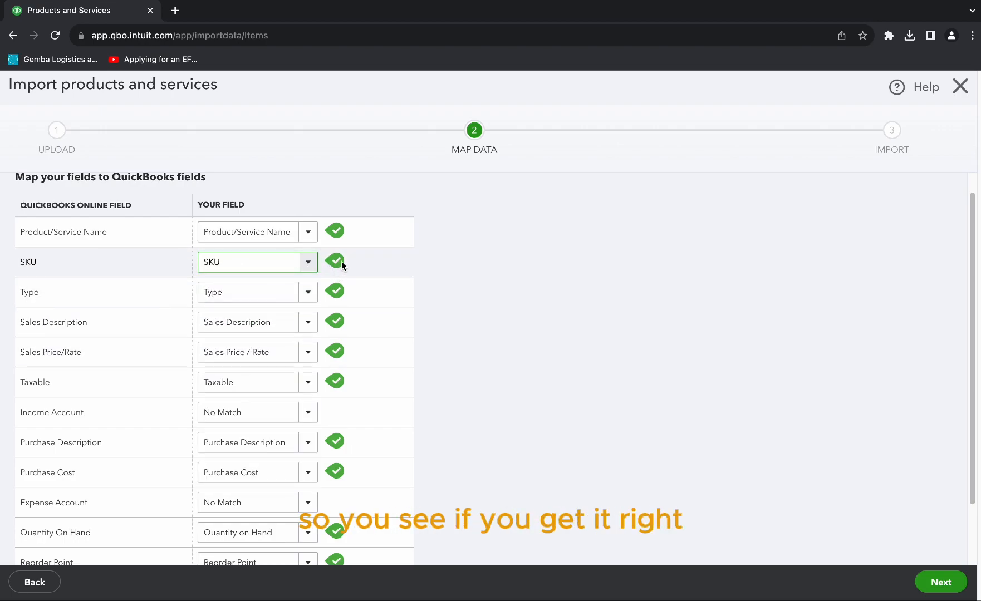
- Map the Type field to the SKU column as a trial, and restore it to the Type column
scroll(351, 327, "down", 1)
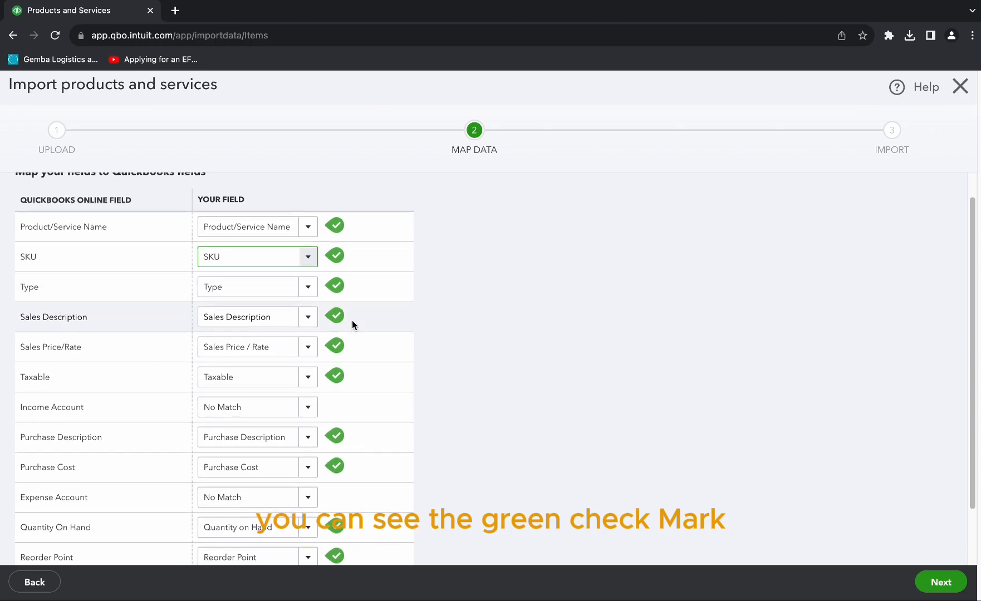
scroll(173, 267, "down", 1)
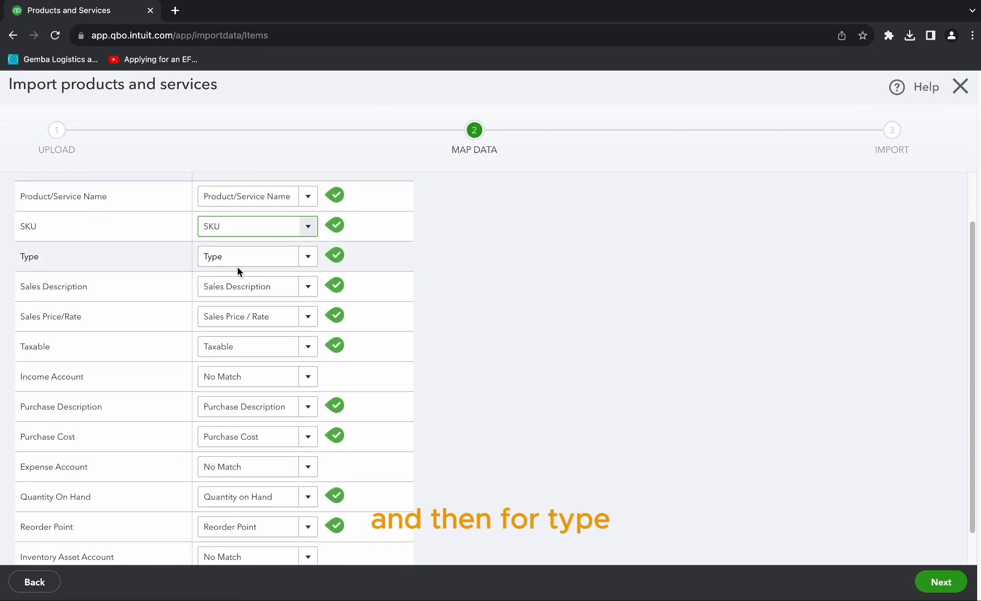
left_click(308, 256)
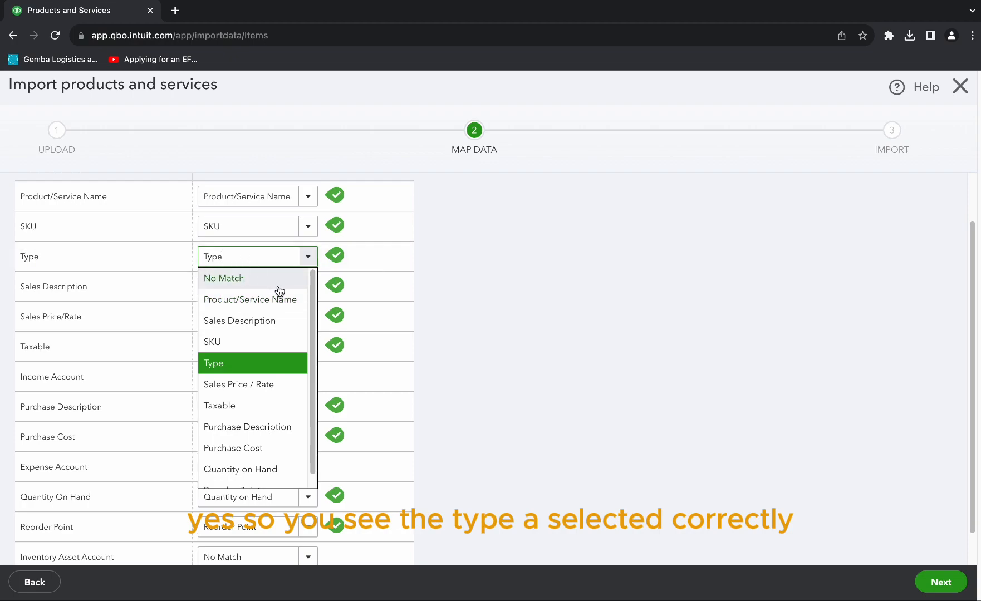
left_click(238, 341)
left_click(239, 286)
left_click(308, 257)
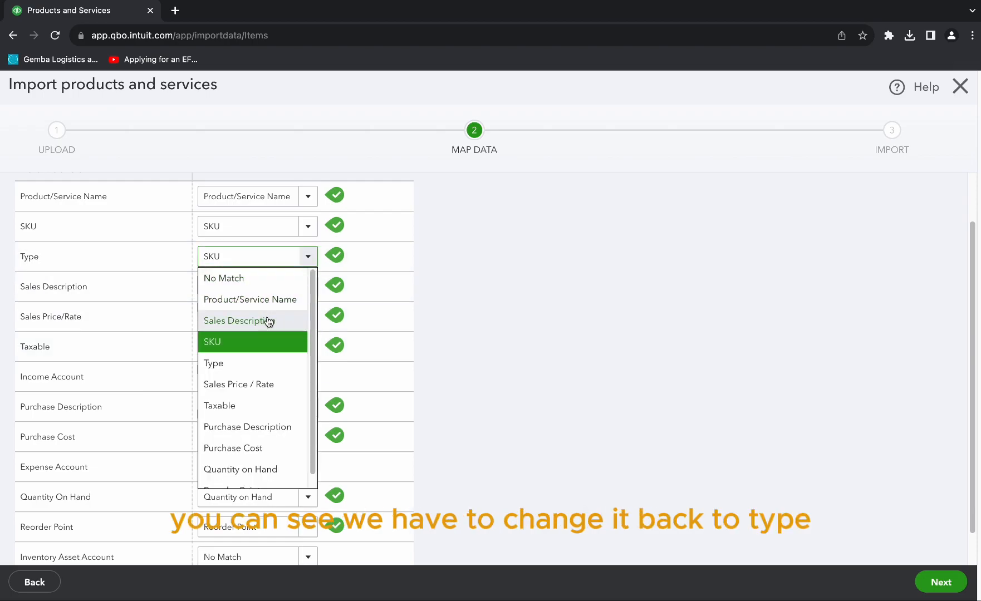
left_click(253, 363)
- Check the mappings from Sales Description to Taxable and look through the file columns offered for Income Account
scroll(305, 312, "down", 1)
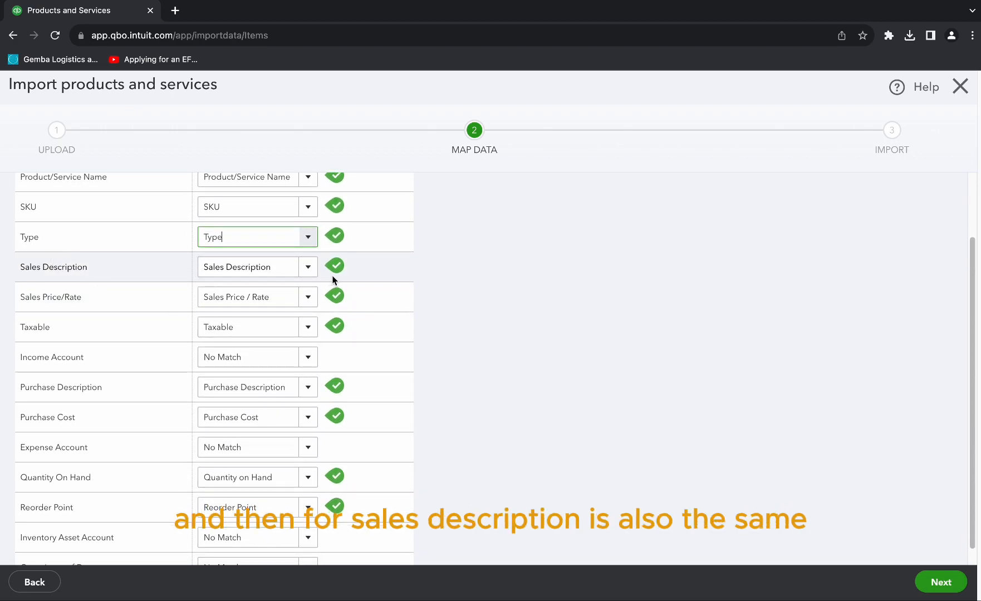
scroll(284, 308, "down", 1)
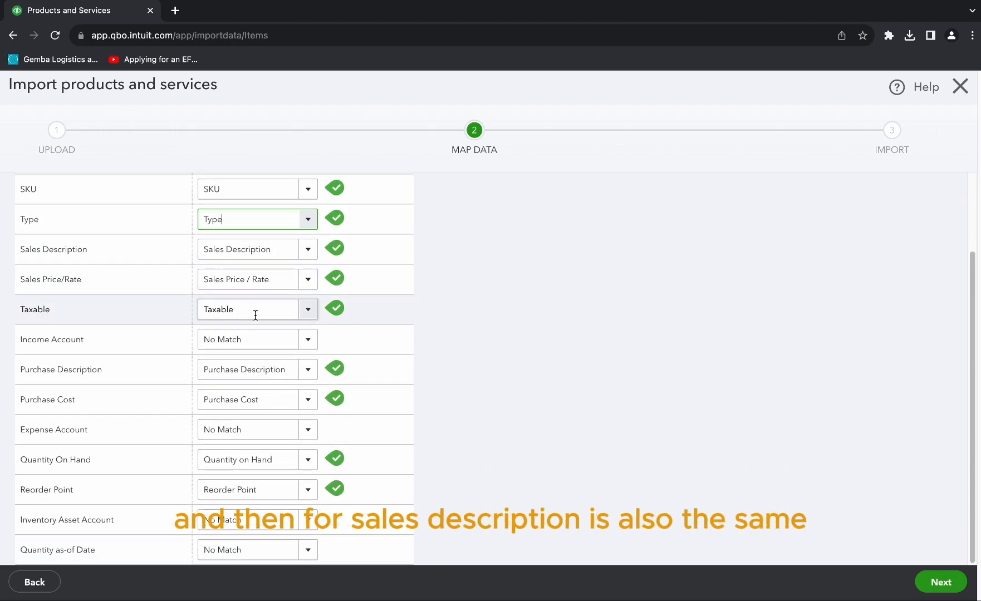
left_click(309, 341)
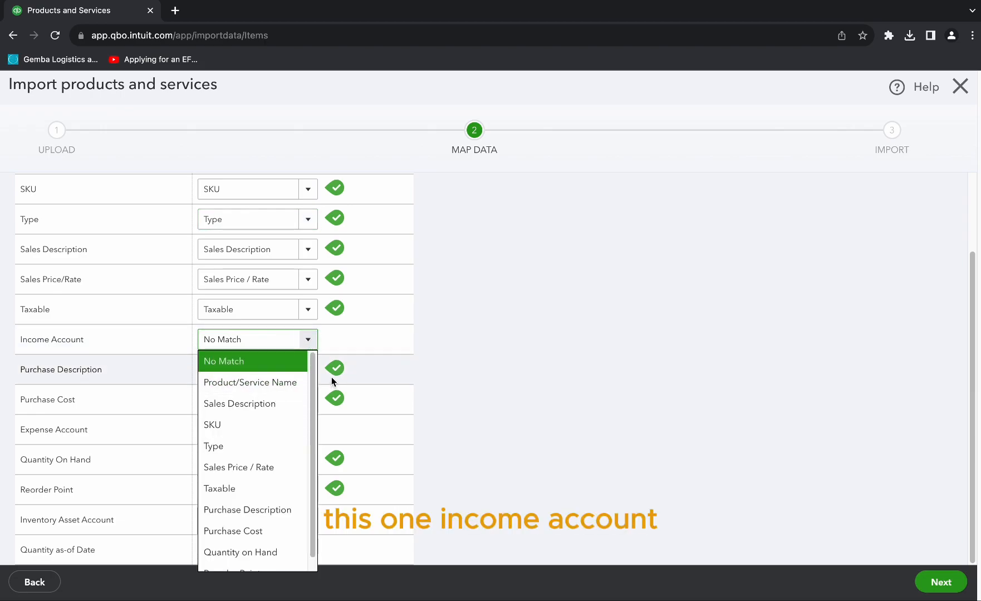
scroll(275, 451, "down", 1)
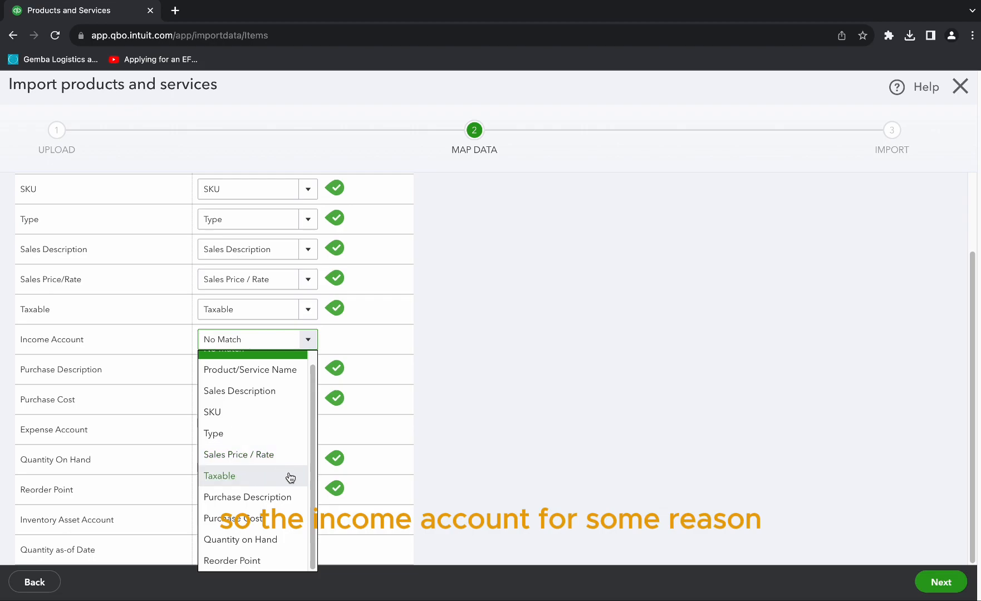
scroll(276, 473, "up", 1)
scroll(264, 440, "down", 1)
left_click(484, 387)
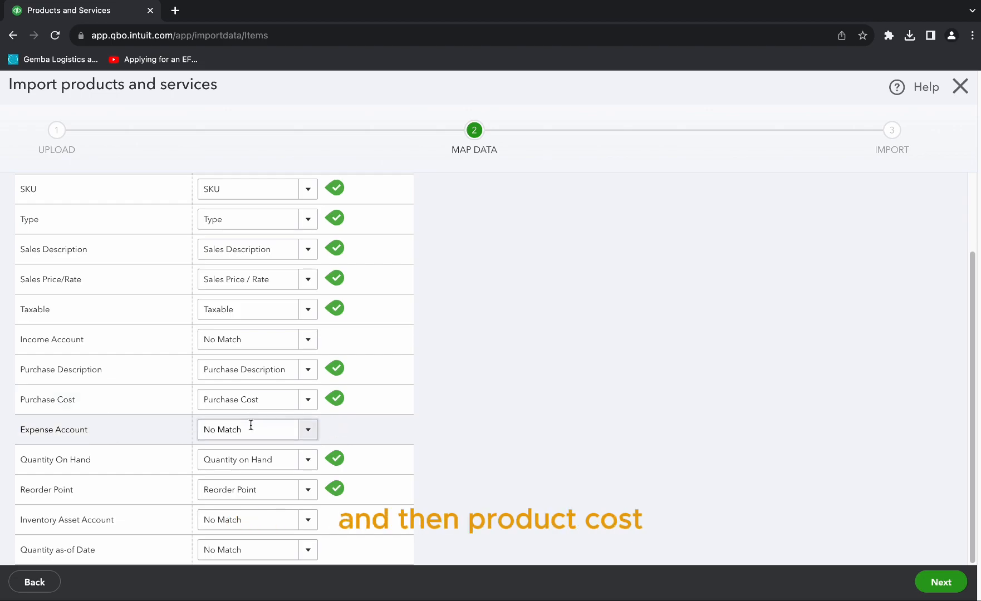
- Look through the file columns offered for the Expense Account field, closing the list without choosing one
left_click(314, 438)
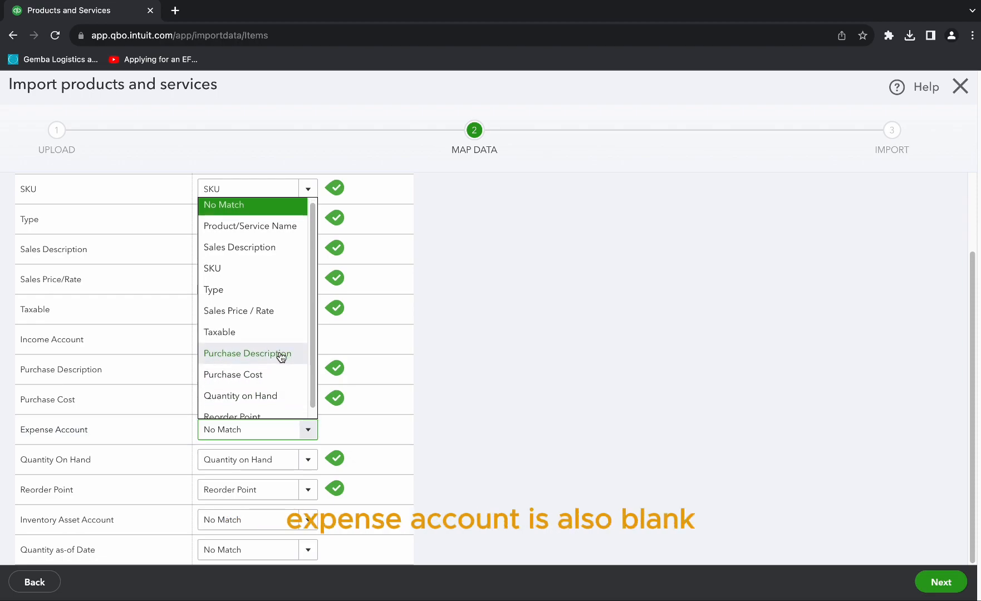
scroll(281, 357, "down", 1)
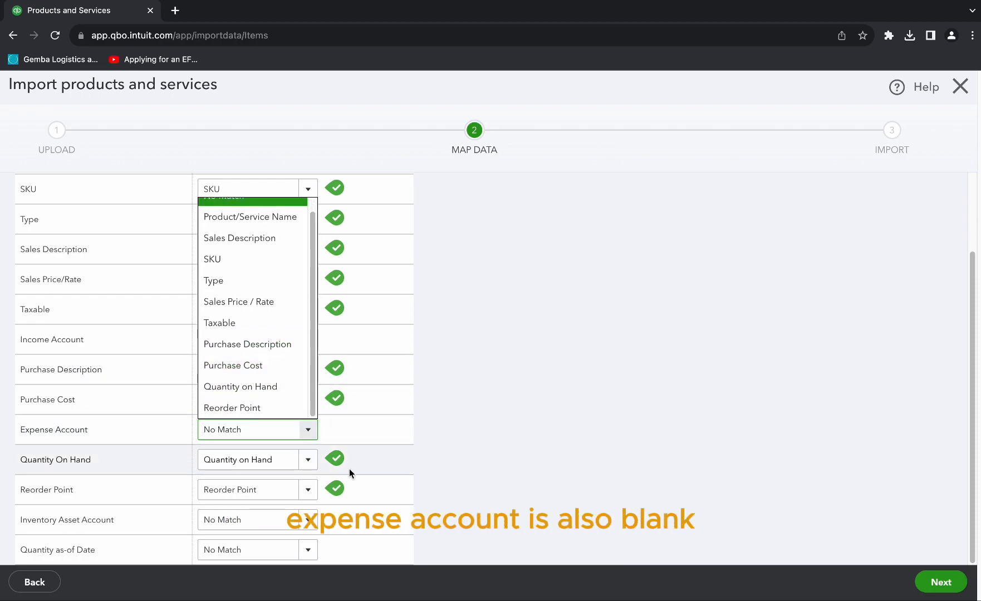
left_click(448, 443)
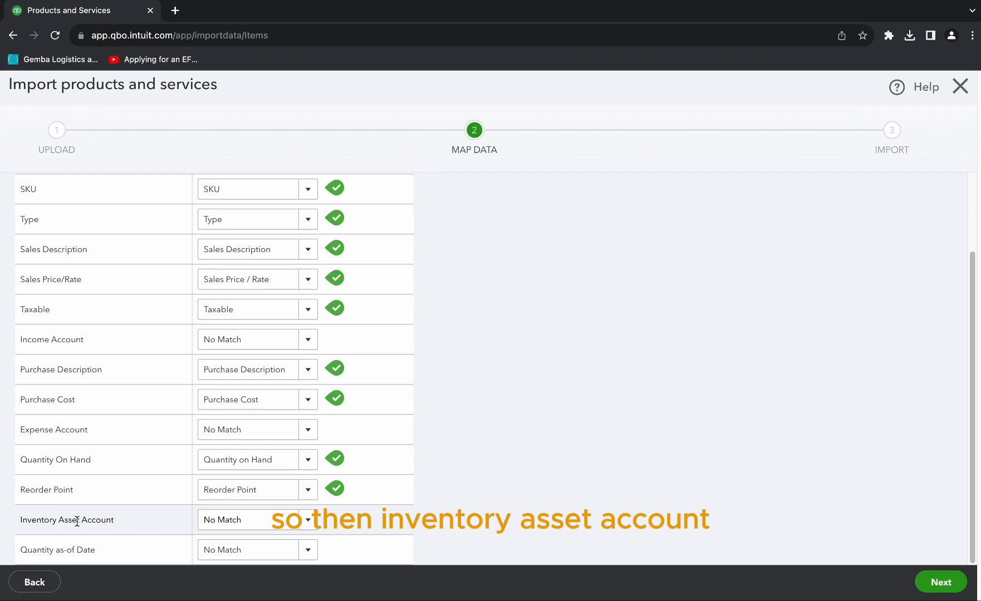
- Look through the file columns offered for Inventory Asset Account, leave it at No Match, and continue to the import review
left_click(309, 520)
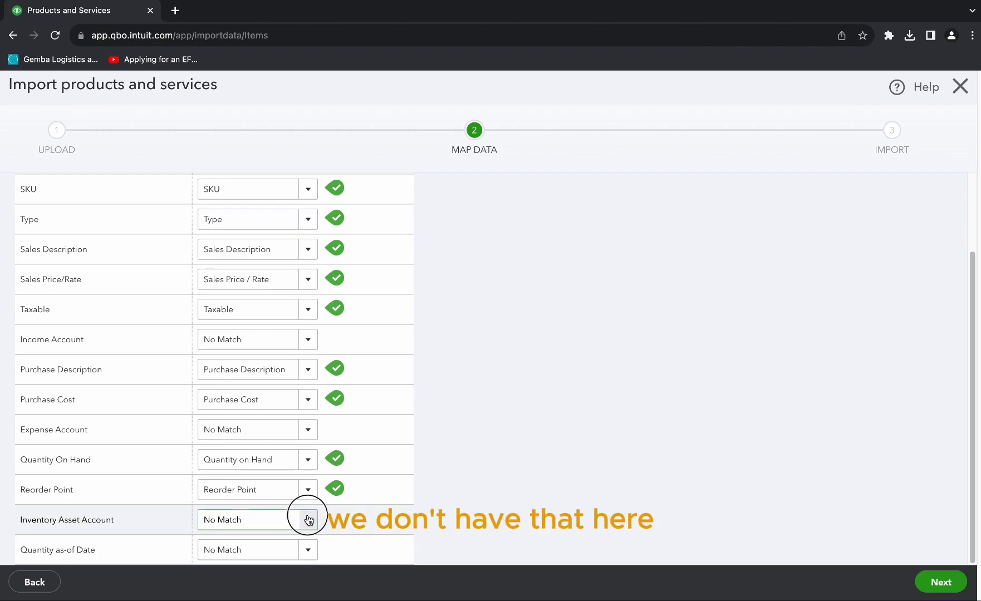
scroll(273, 467, "down", 1)
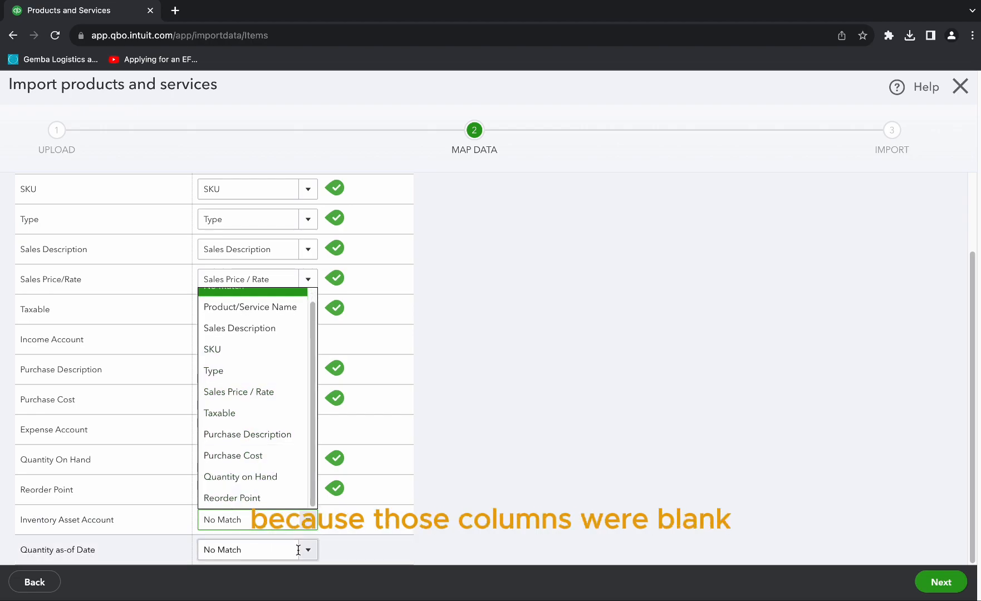
left_click(318, 553)
left_click(309, 520)
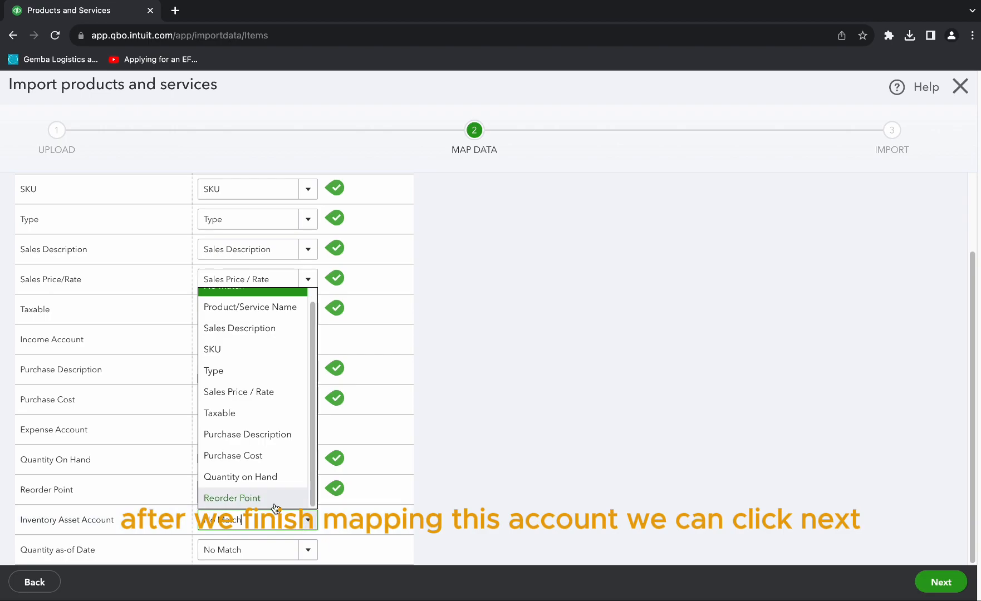
left_click(799, 470)
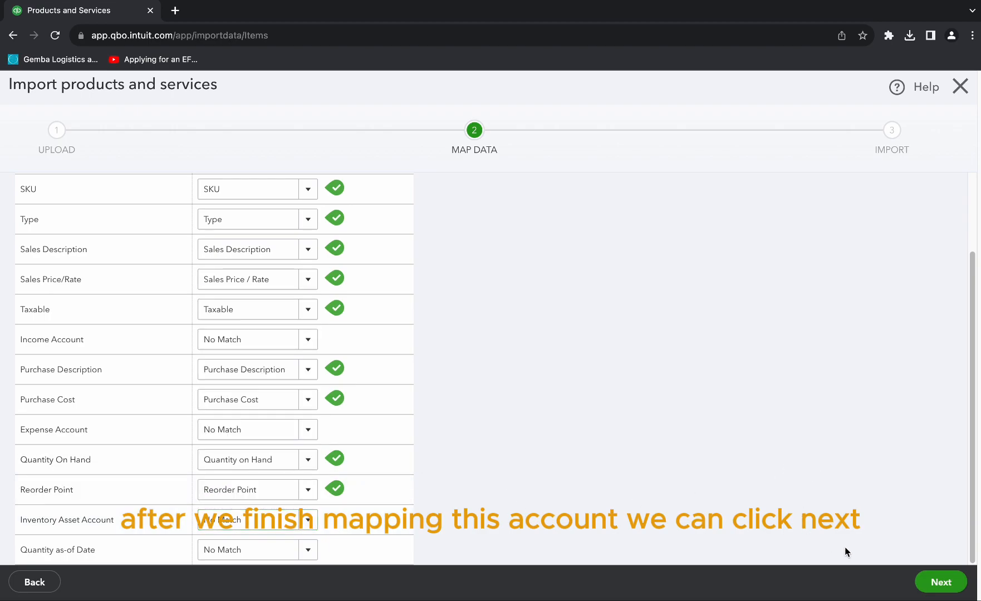
left_click(942, 590)
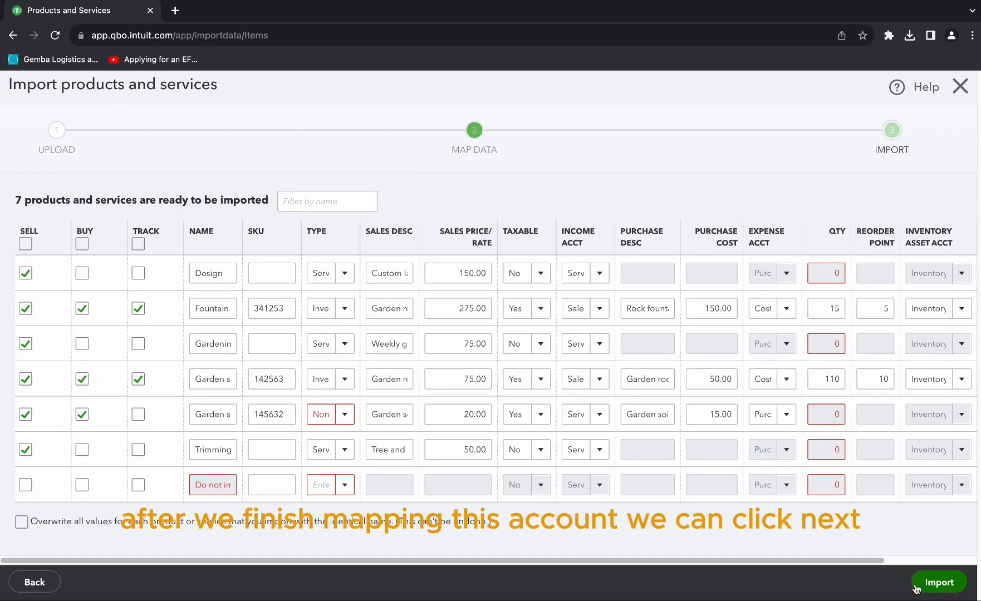
- Set the type of the item with SKU 145632 to Service and try to import the list
left_click(344, 416)
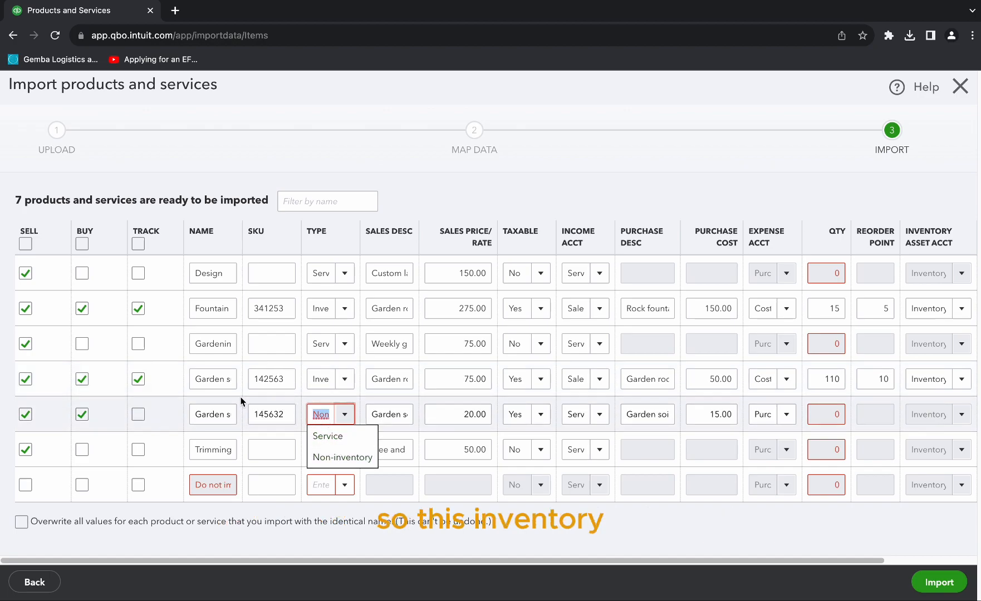
left_click(349, 440)
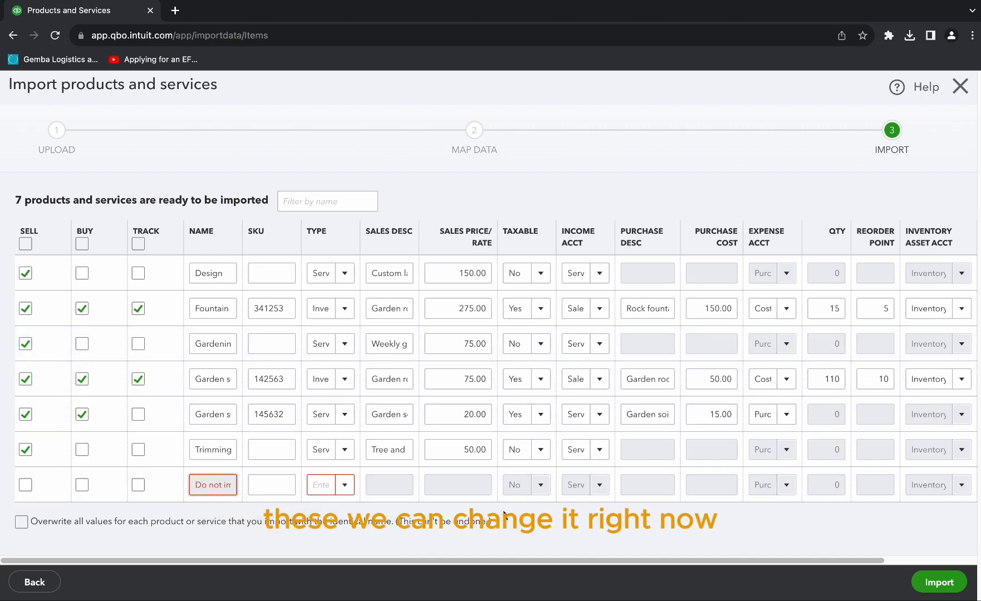
left_click(940, 583)
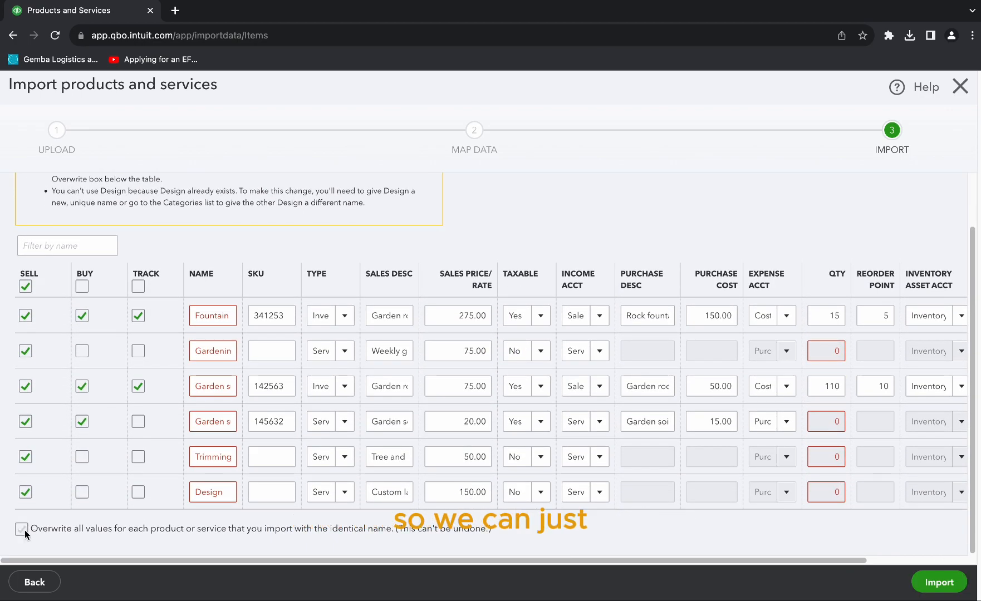
- Review the import errors and turn on overwriting of all values for products and services with identical names
scroll(193, 303, "up", 1)
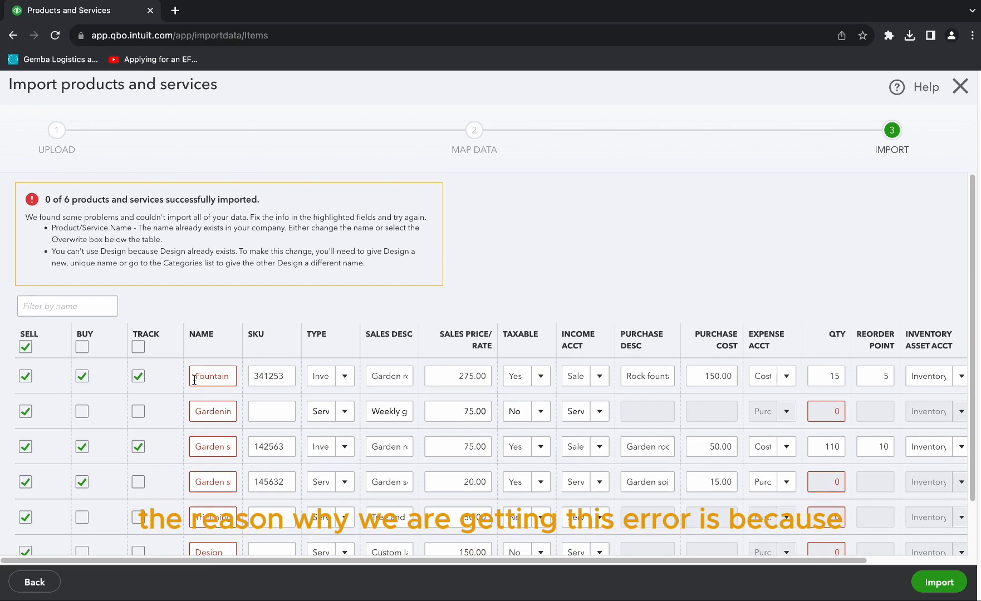
scroll(205, 355, "down", 1)
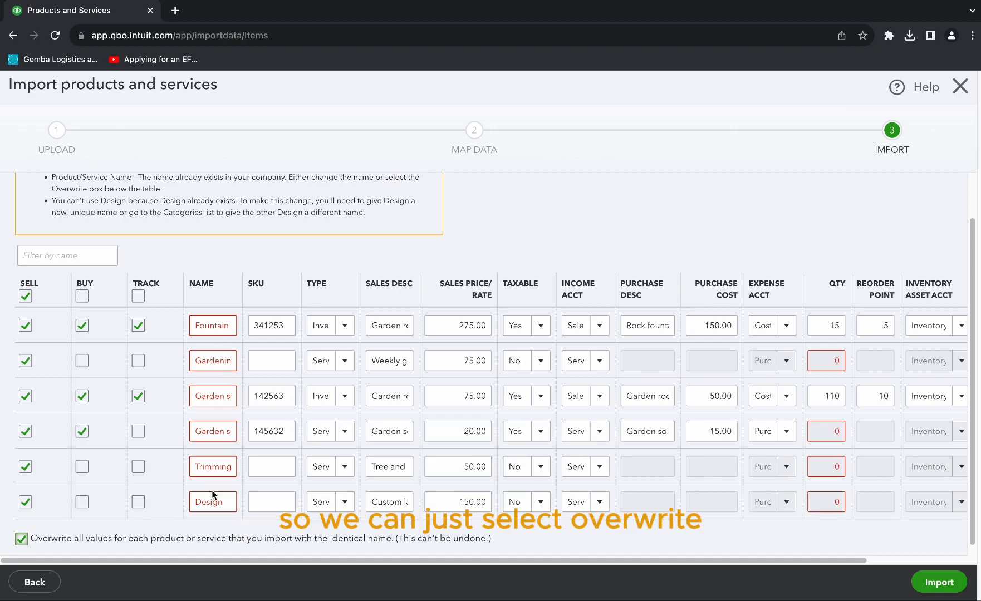
left_click(835, 359)
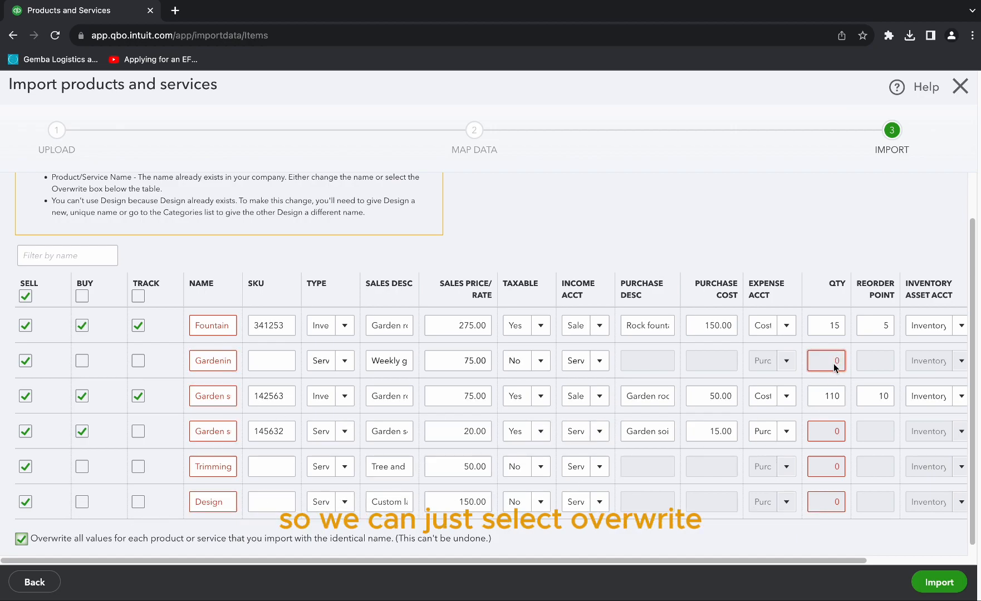
- Recheck the flagged product names from the second row down to Design and run the import again
left_click(212, 360)
left_click(217, 397)
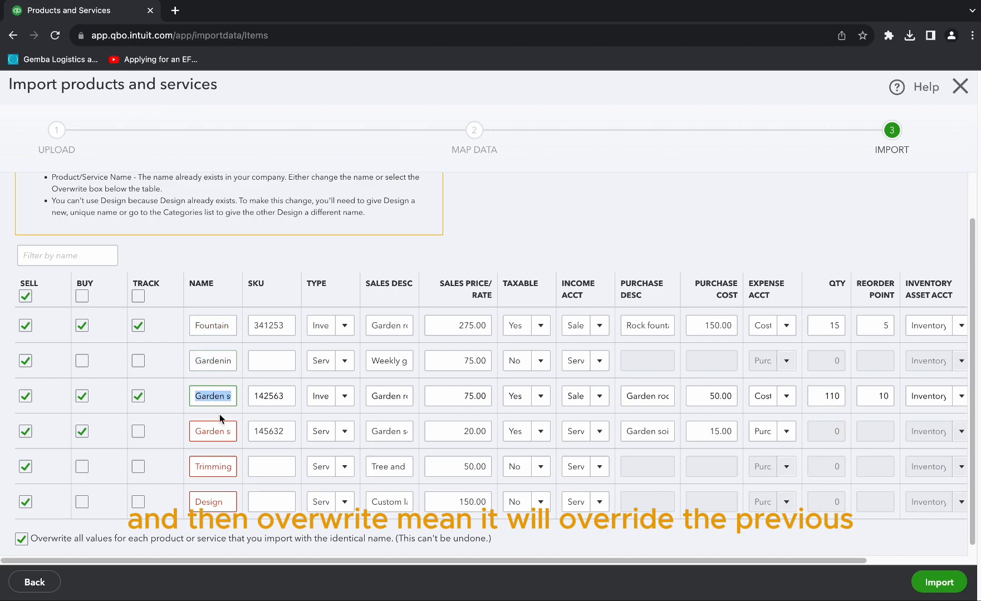
left_click(219, 434)
left_click(214, 472)
left_click(212, 502)
scroll(359, 486, "down", 1)
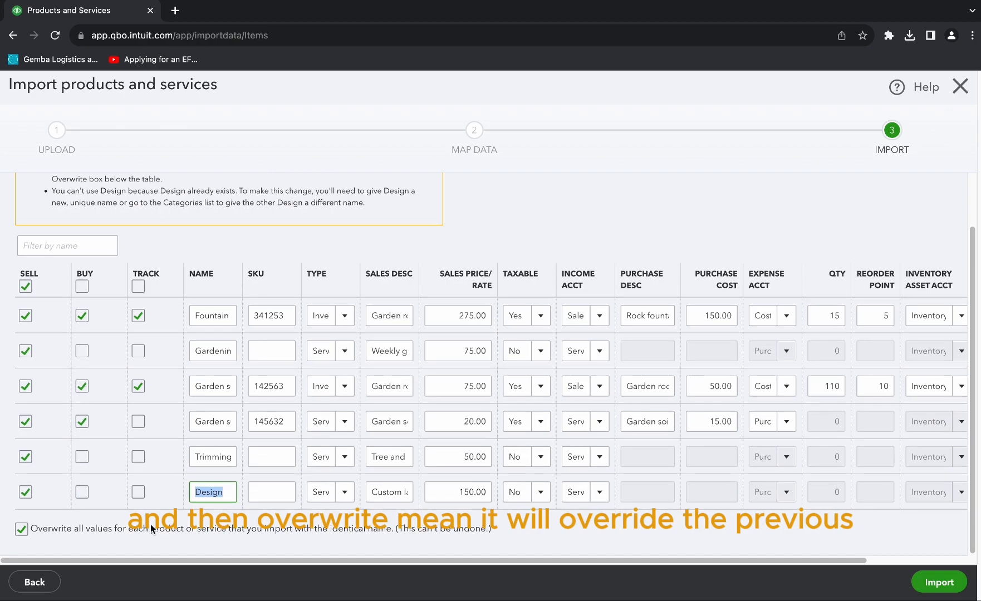
left_click(945, 574)
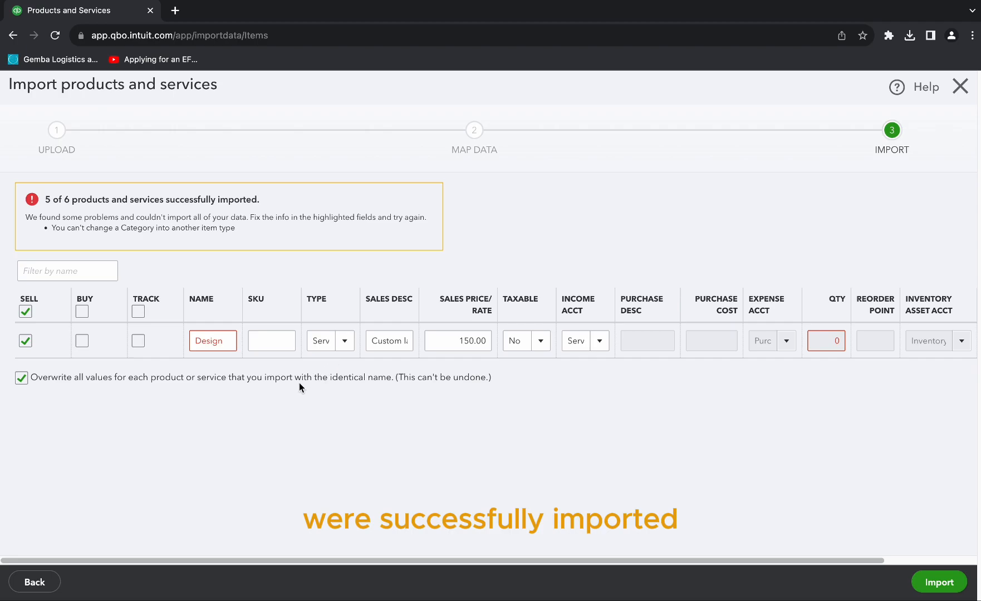
- Exclude the Design item by clearing its Sell option and finish the import
left_click(23, 341)
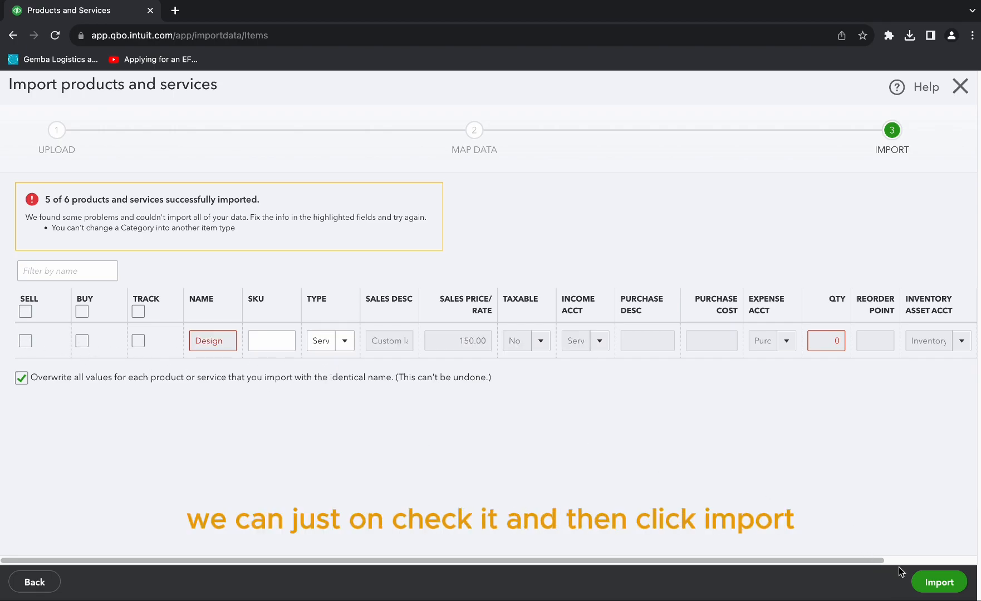
left_click(927, 582)
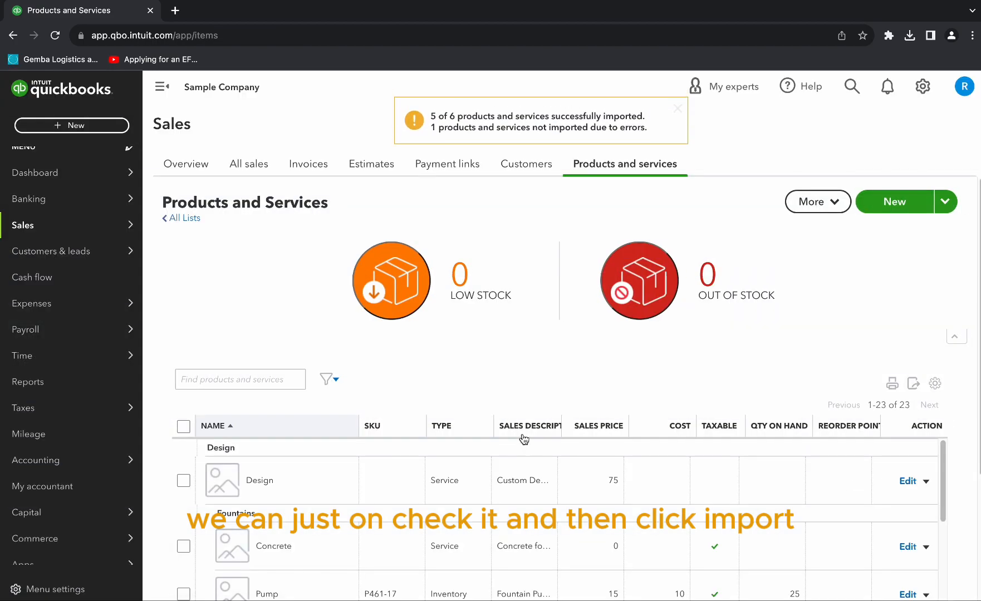
- Examine the Products and Services list for the imported items
scroll(503, 367, "down", 6)
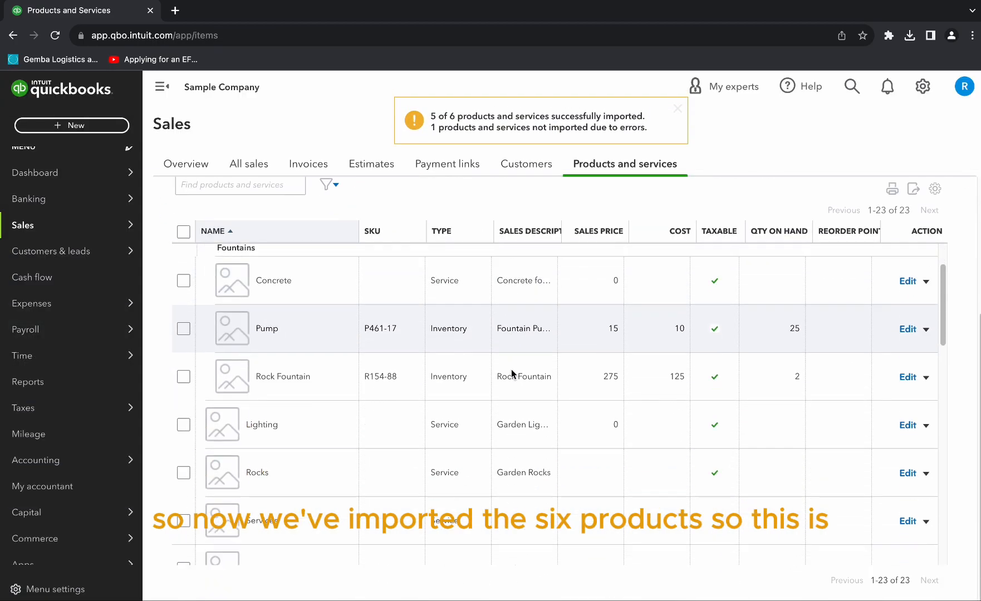
scroll(509, 376, "up", 2)
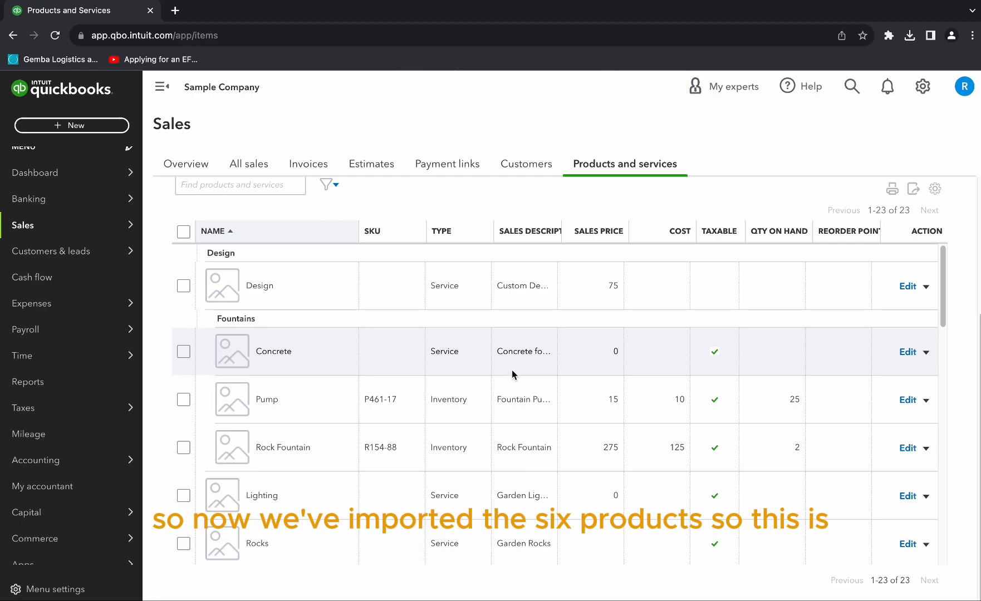
scroll(557, 300, "up", 4)
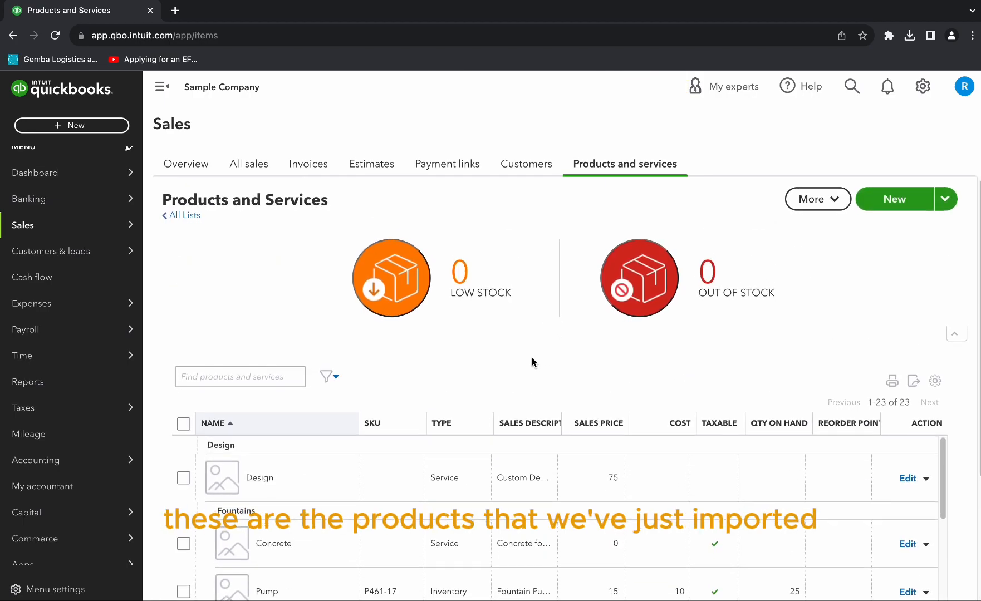
scroll(532, 359, "down", 4)
scroll(475, 408, "down", 10)
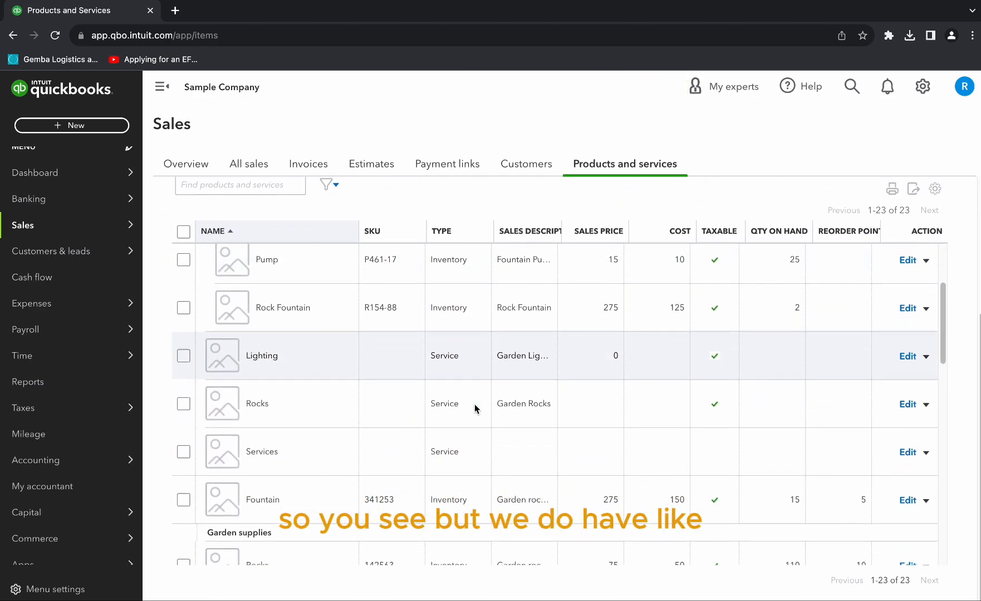
scroll(473, 406, "down", 5)
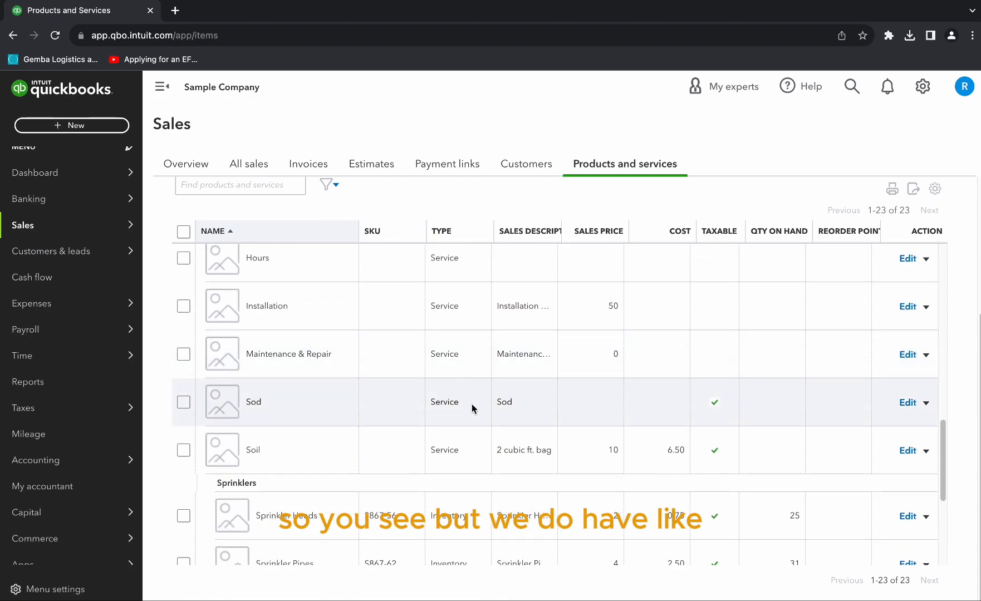